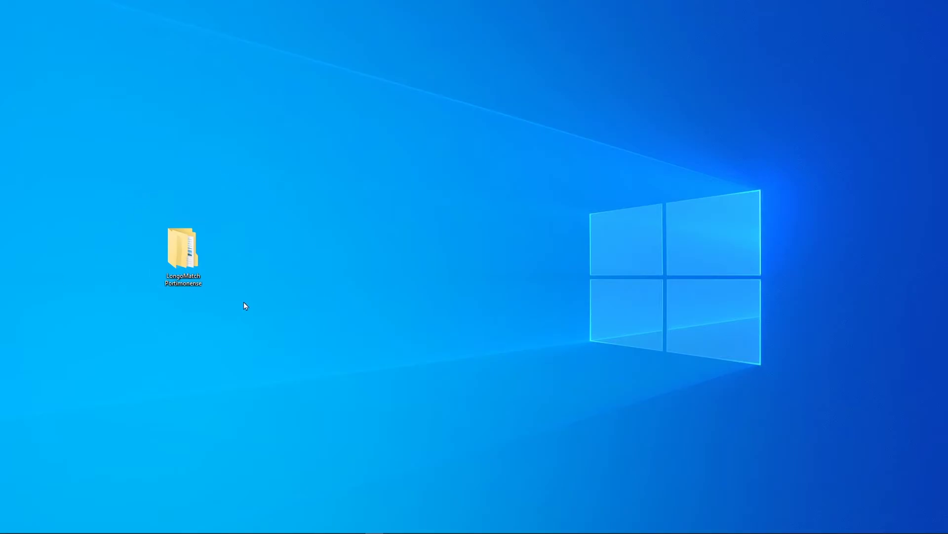
Step: Open the PC Windows folder inside LongoMatch Portimonense, under Longomatch 1_3_7 para instalar
{"action": "double_click", "coordinate": [188, 253]}
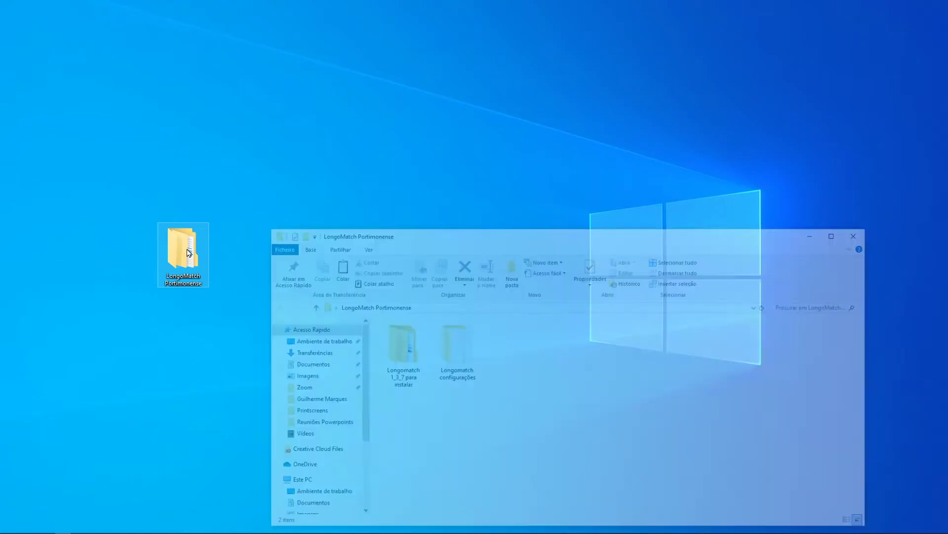
{"action": "left_click_drag", "start_coordinate": [514, 242], "coordinate": [504, 113]}
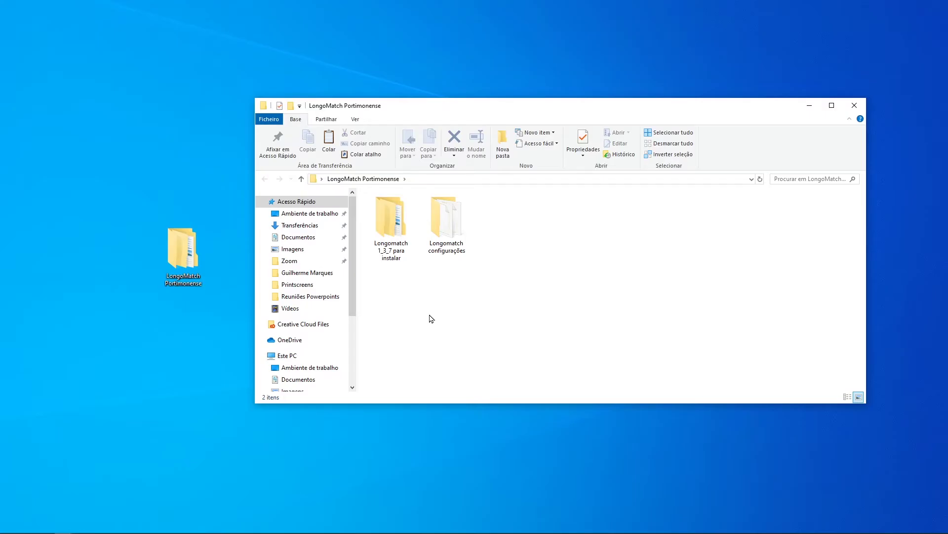
{"action": "double_click", "coordinate": [388, 220]}
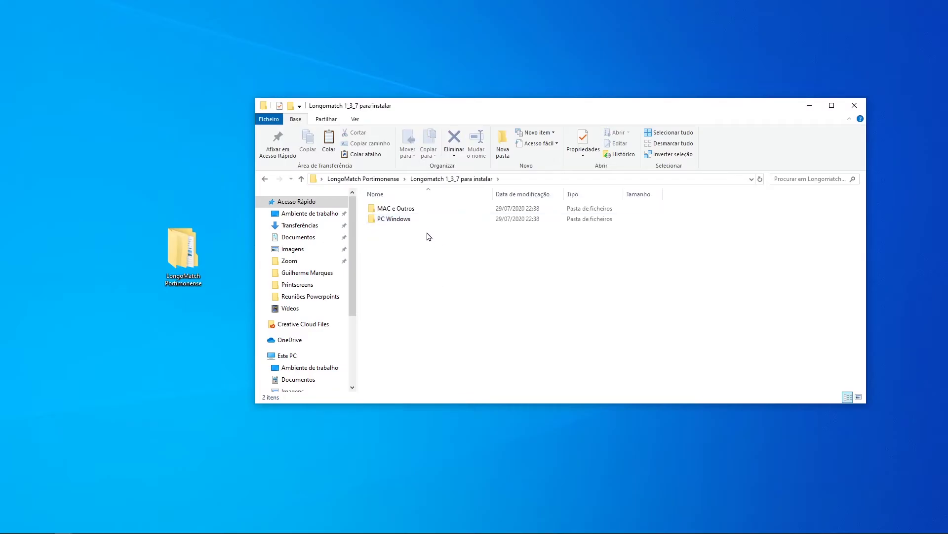
{"action": "left_click", "coordinate": [400, 222]}
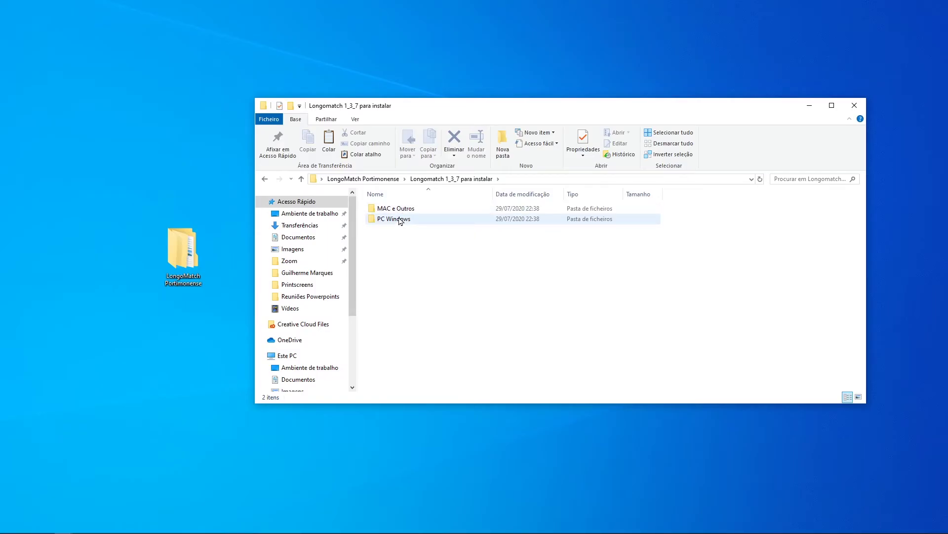
{"action": "left_click", "coordinate": [403, 213]}
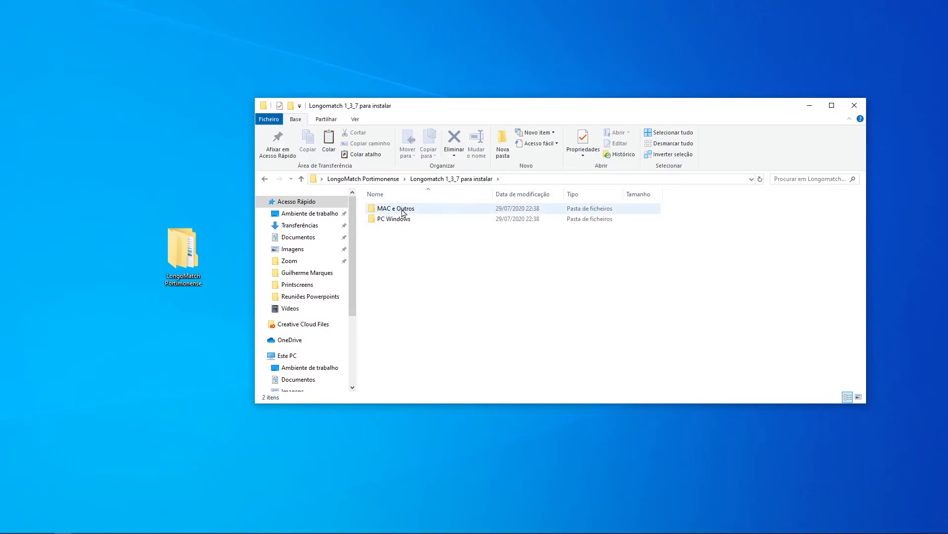
{"action": "left_click", "coordinate": [407, 219]}
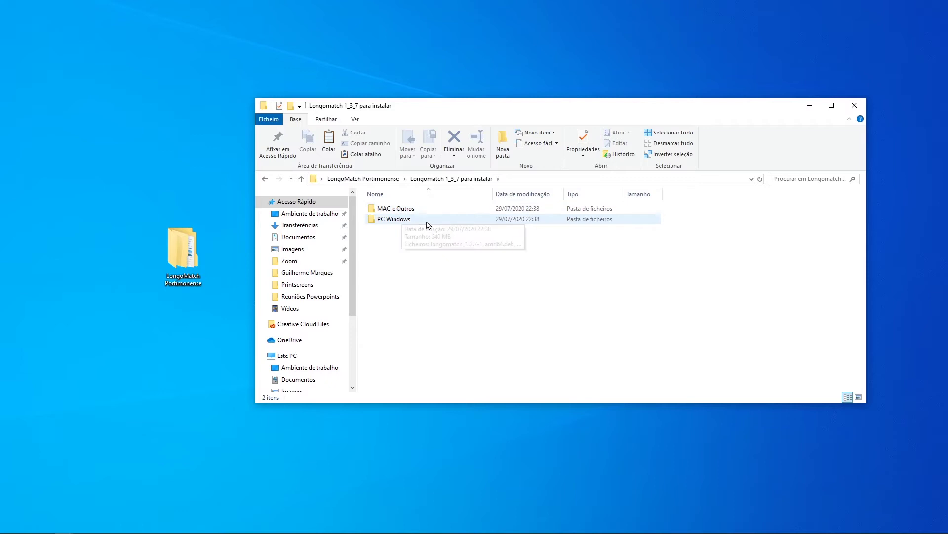
{"action": "left_click", "coordinate": [390, 224]}
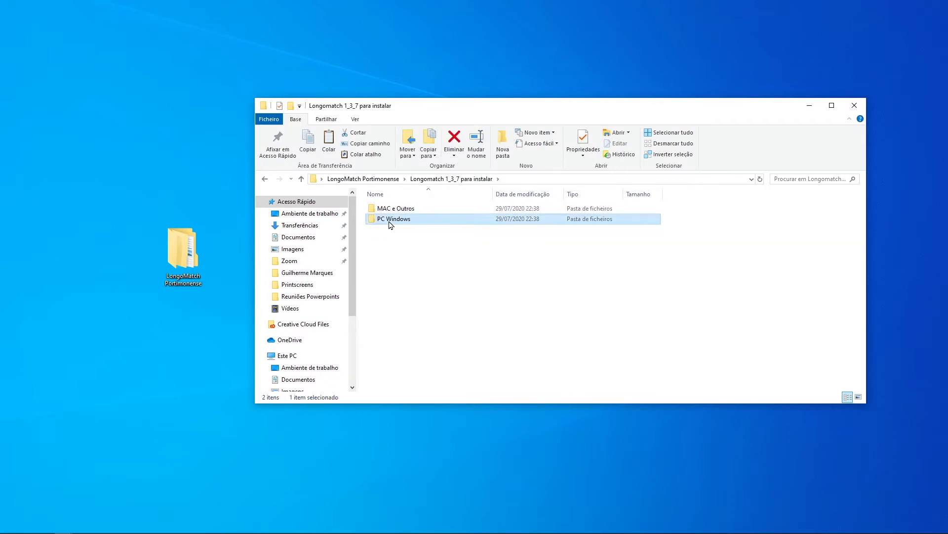
{"action": "double_click", "coordinate": [391, 224]}
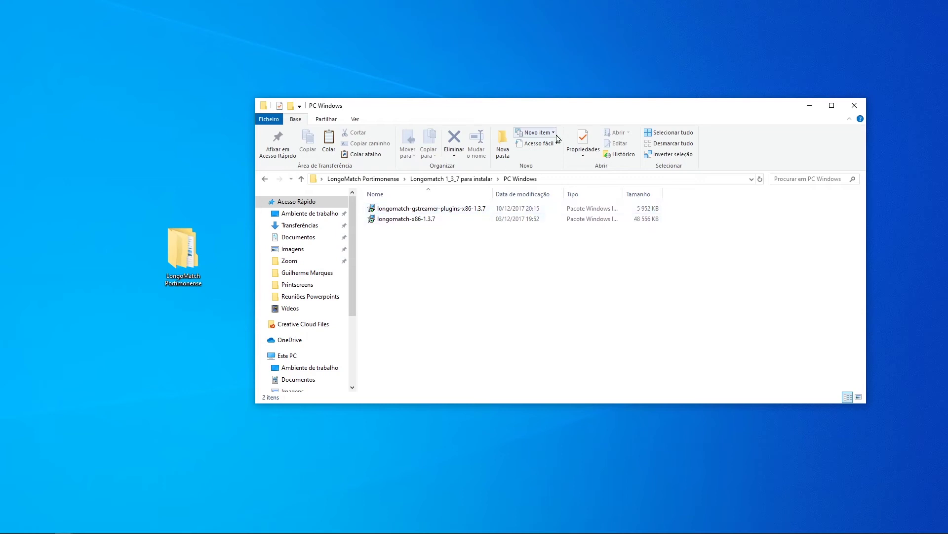
Step: Install LongoMatch Video Analysis from longomatch-x86-1.3.7, accepting the license agreement and keeping the default destination folder
{"action": "double_click", "coordinate": [415, 221]}
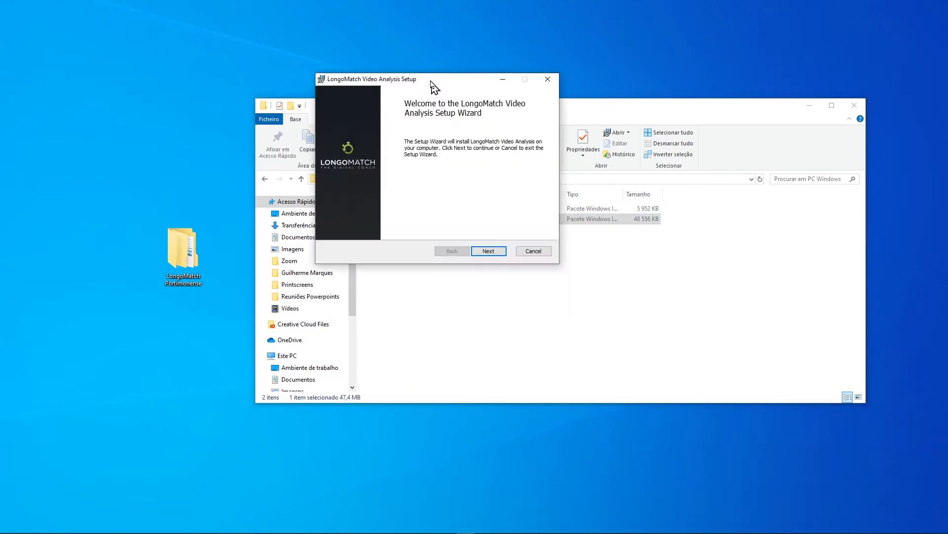
{"action": "left_click", "coordinate": [436, 314]}
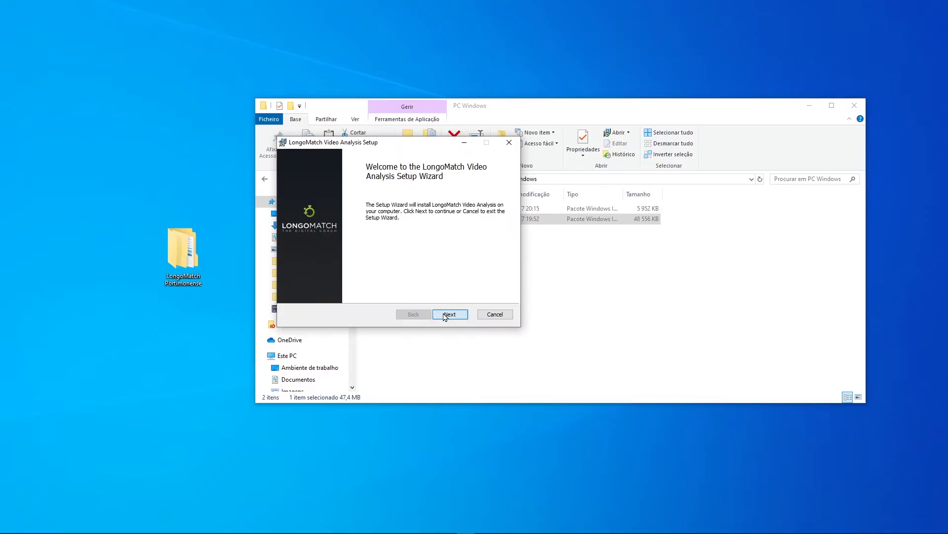
{"action": "left_click", "coordinate": [310, 292]}
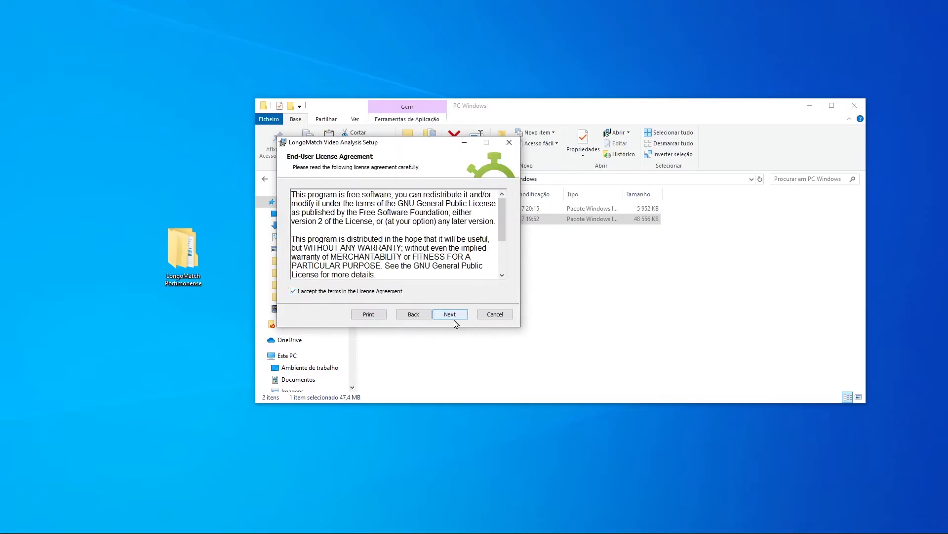
{"action": "left_click", "coordinate": [450, 315]}
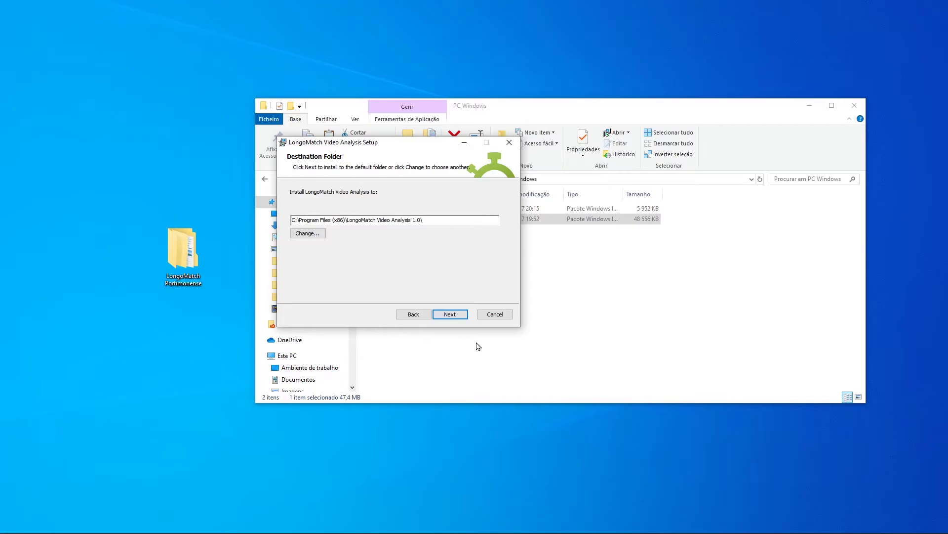
{"action": "left_click", "coordinate": [450, 315]}
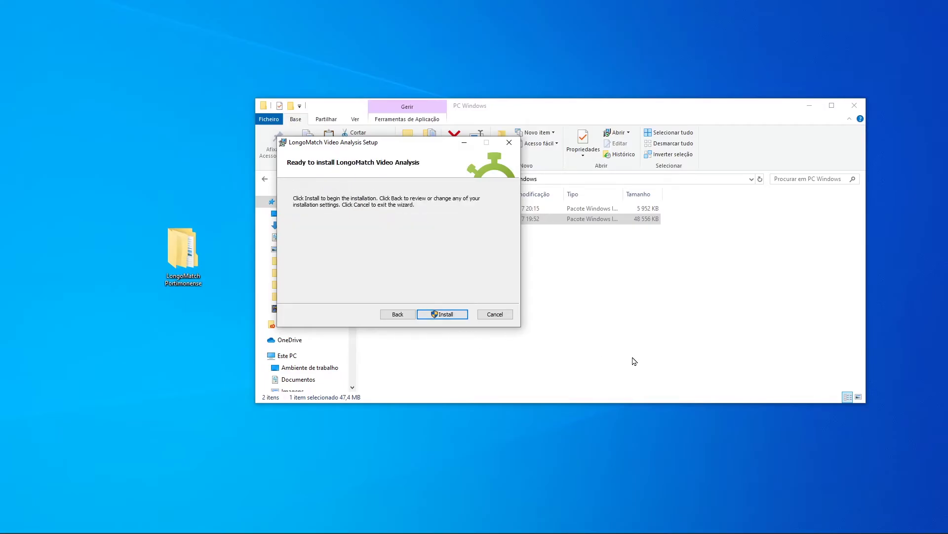
{"action": "left_click", "coordinate": [451, 315]}
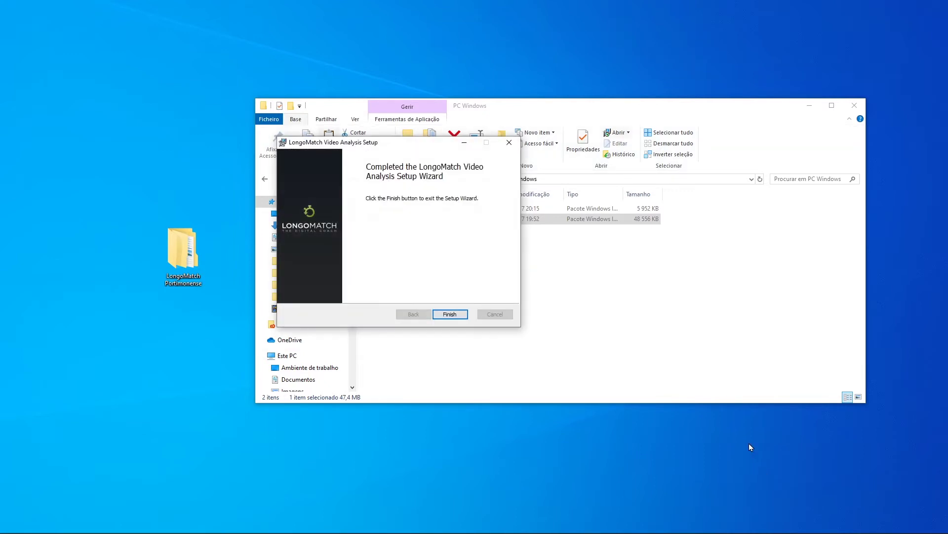
{"action": "left_click", "coordinate": [450, 315]}
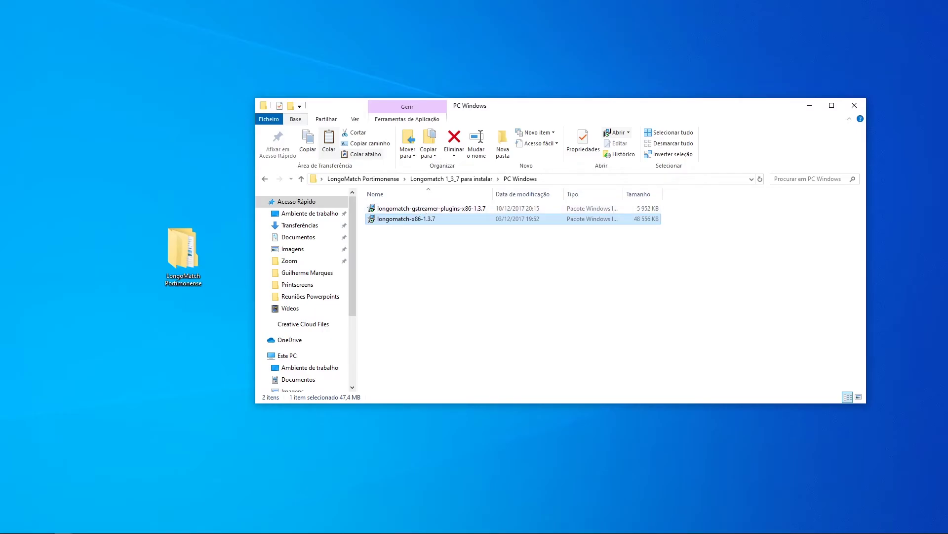
Step: Launch LongoMatch, review and dismiss the Missing CODECS notice, and close the program
{"action": "key", "text": "Return"}
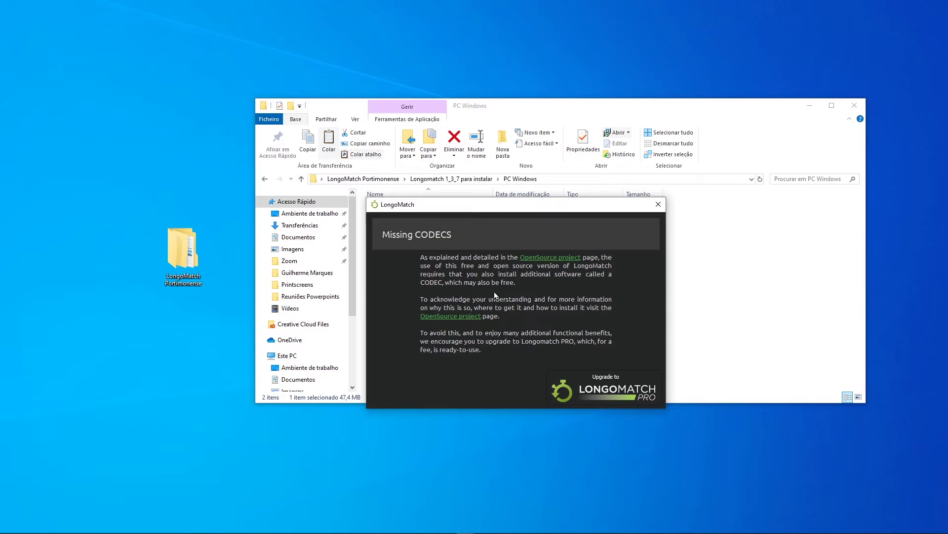
{"action": "left_click_drag", "start_coordinate": [534, 212], "coordinate": [659, 263]}
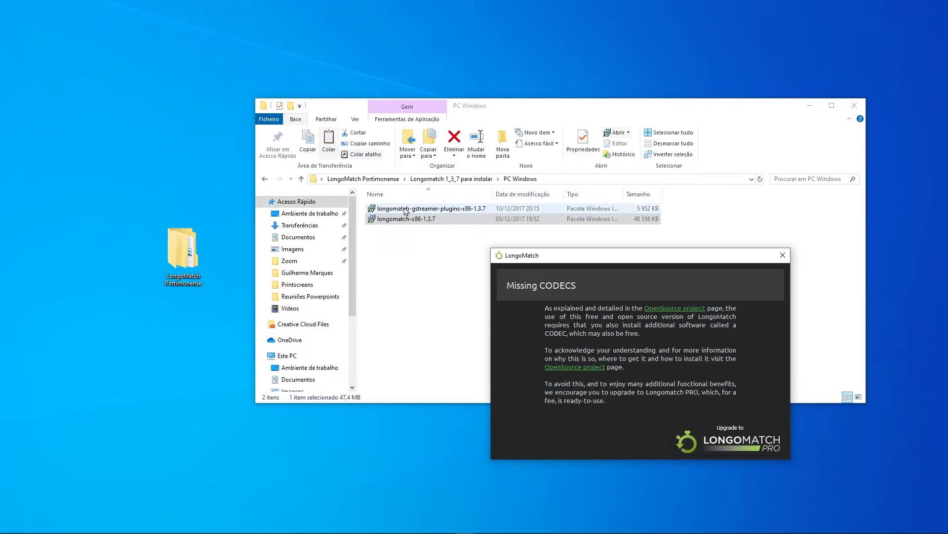
{"action": "left_click", "coordinate": [429, 212]}
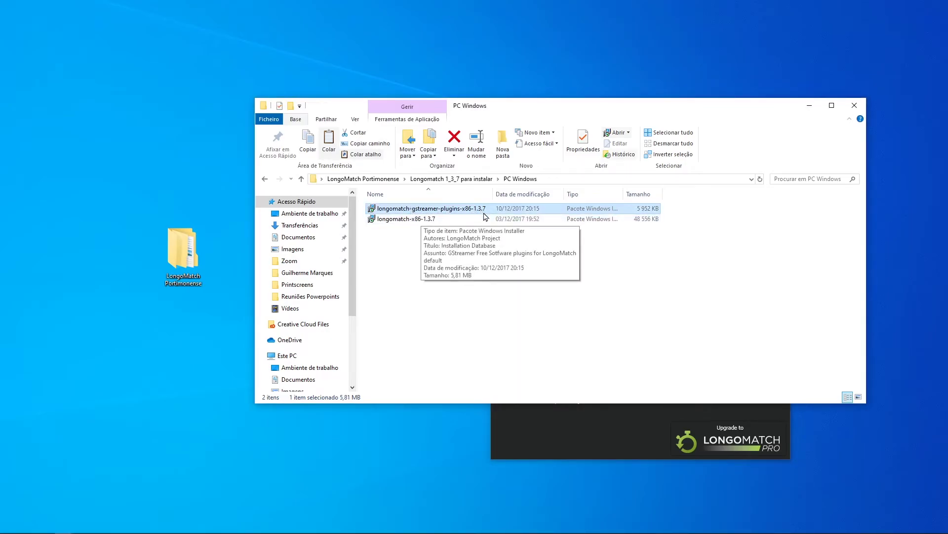
{"action": "left_click", "coordinate": [578, 420]}
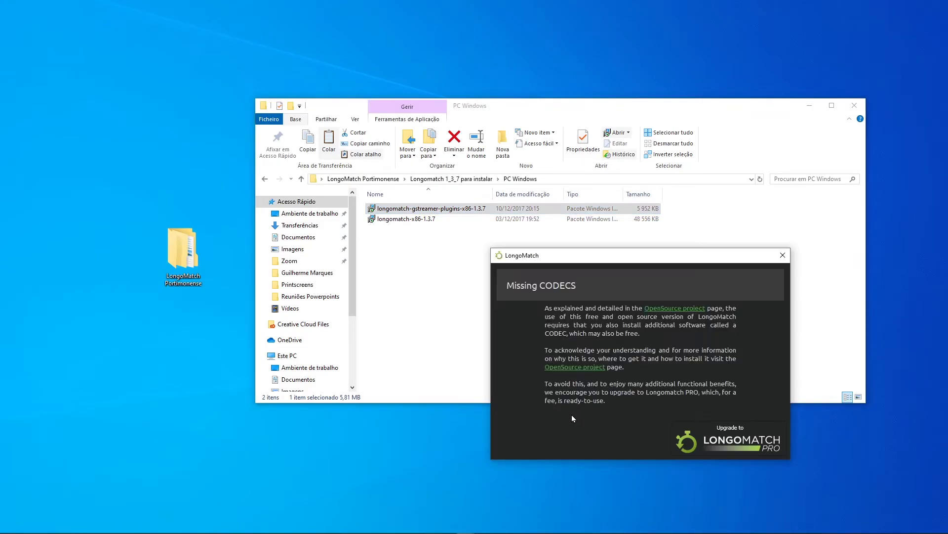
{"action": "left_click", "coordinate": [782, 255]}
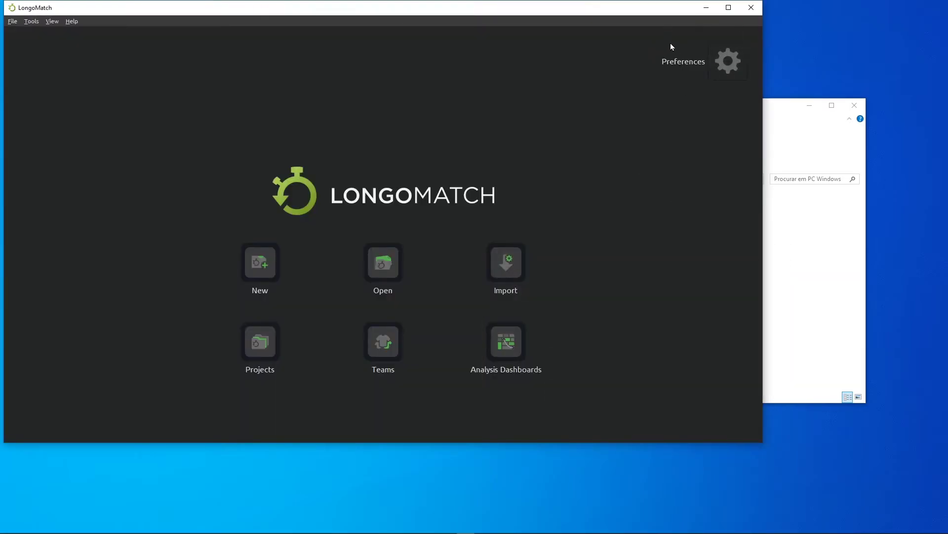
{"action": "left_click", "coordinate": [749, 11]}
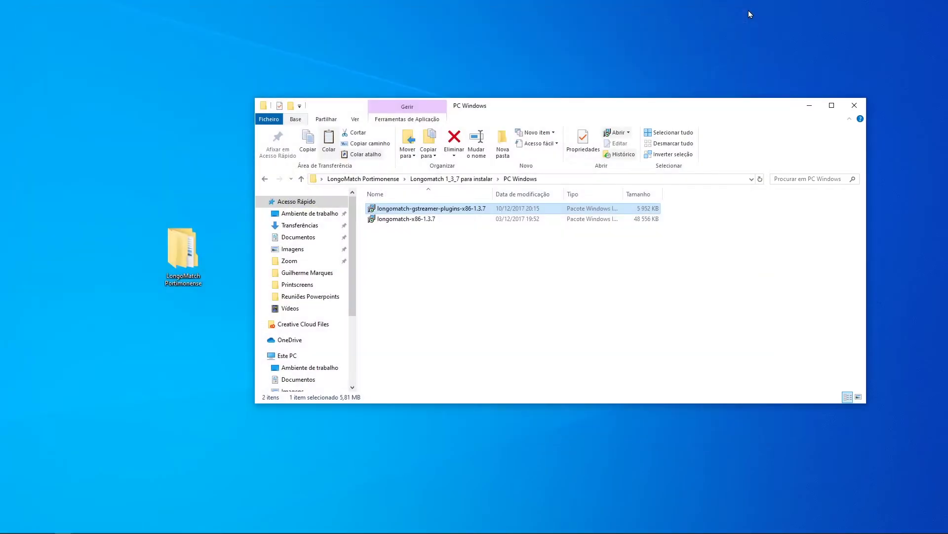
Step: Install the GStreamer plugins for LongoMatch from longomatch-gstreamer-plugins-x86-1.3.7, accepting the license agreement
{"action": "double_click", "coordinate": [426, 209]}
{"action": "left_click_drag", "start_coordinate": [516, 238], "coordinate": [379, 118]}
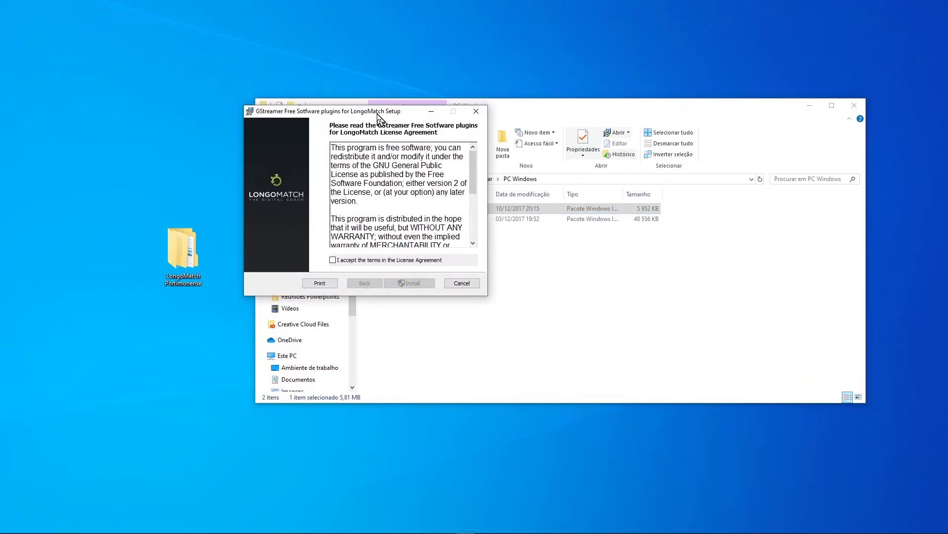
{"action": "left_click", "coordinate": [335, 261]}
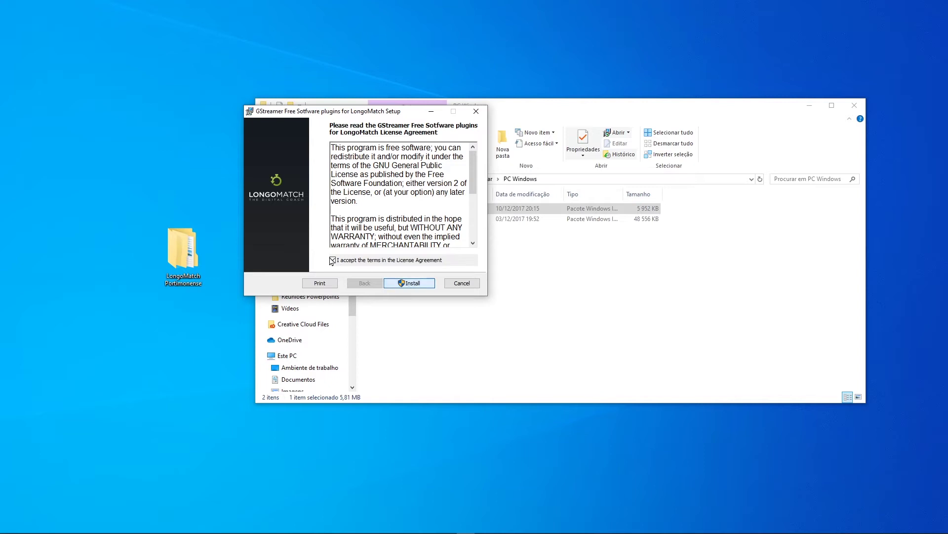
{"action": "left_click", "coordinate": [413, 284]}
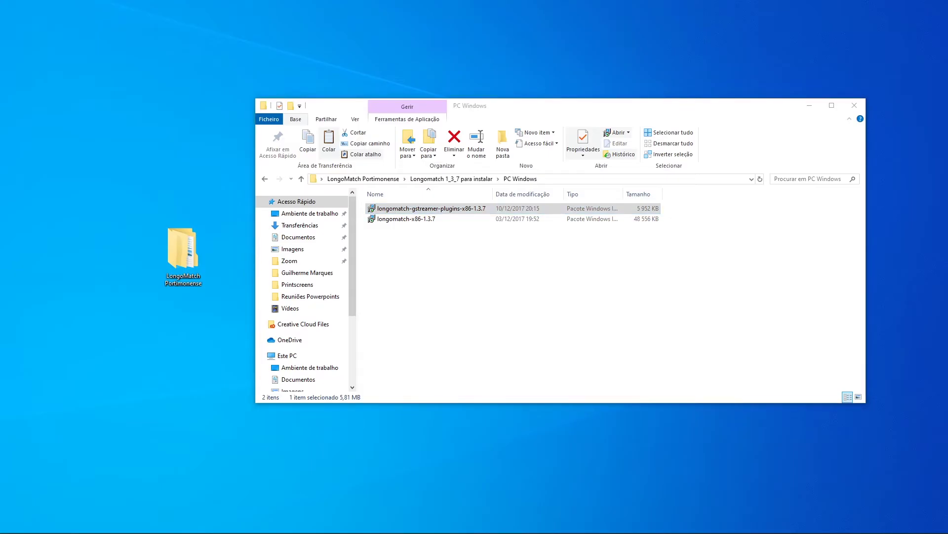
Step: Place the LongoMatch 1.0 shortcut below the LongoMatch Portimonense folder on the desktop and launch LongoMatch maximized
{"action": "left_click_drag", "start_coordinate": [155, 383], "coordinate": [120, 346]}
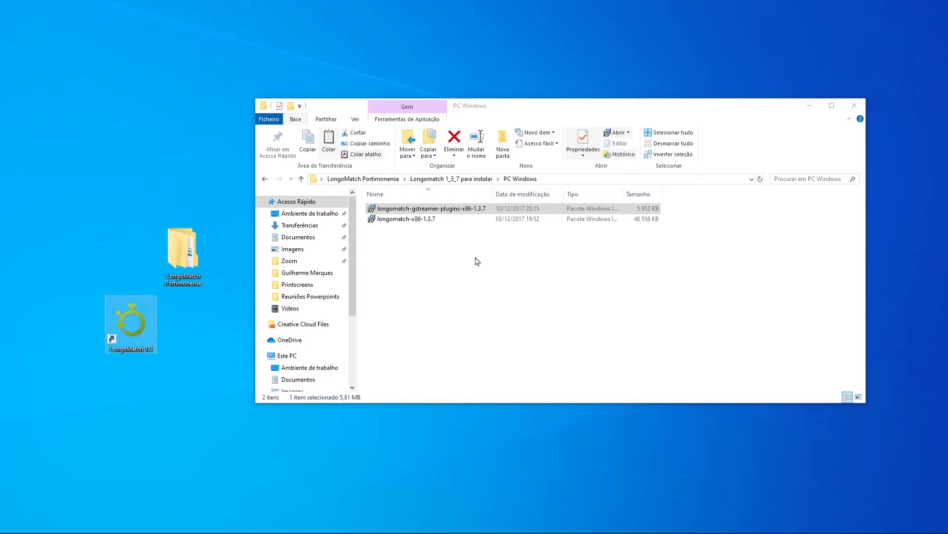
{"action": "left_click_drag", "start_coordinate": [526, 109], "coordinate": [577, 91]}
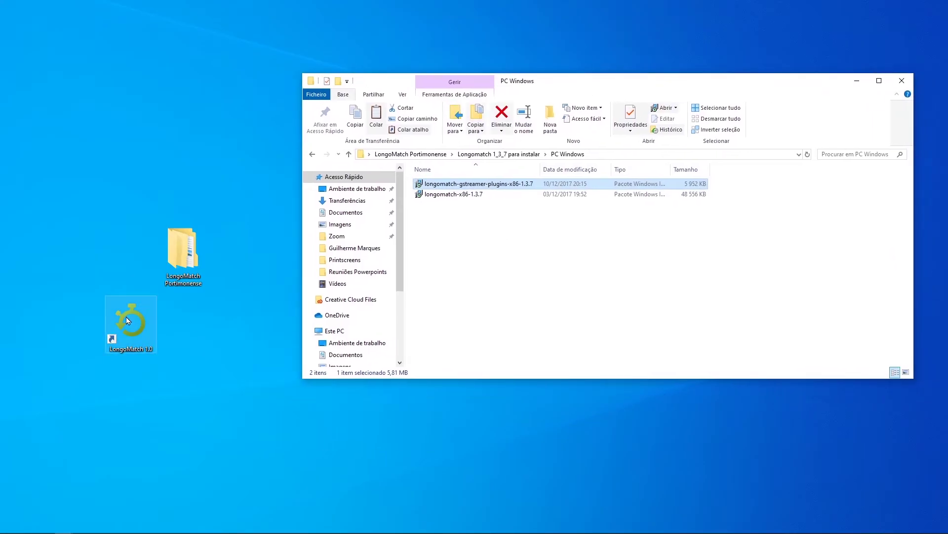
{"action": "double_click", "coordinate": [126, 319]}
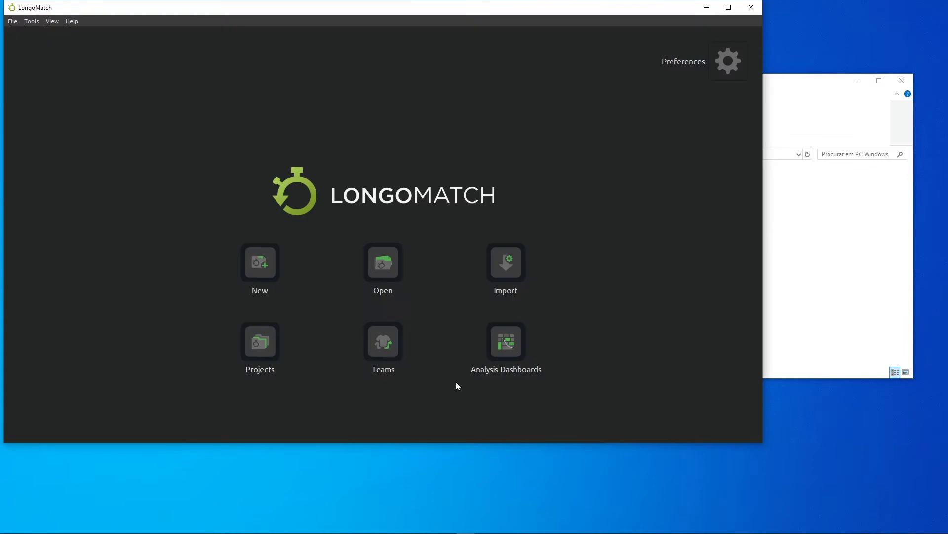
{"action": "left_click", "coordinate": [728, 8]}
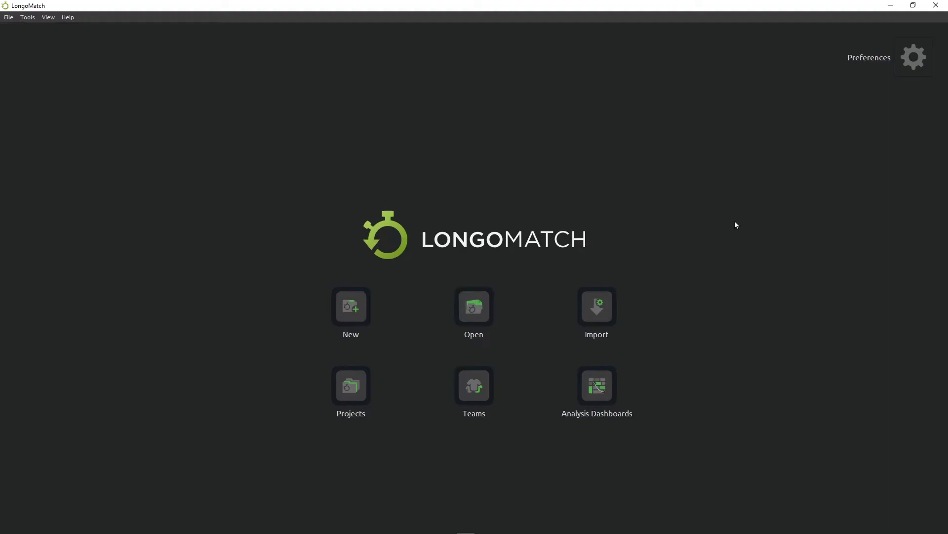
Step: Start a new video file project to view its project properties, and close LongoMatch without creating it
{"action": "left_click", "coordinate": [357, 318]}
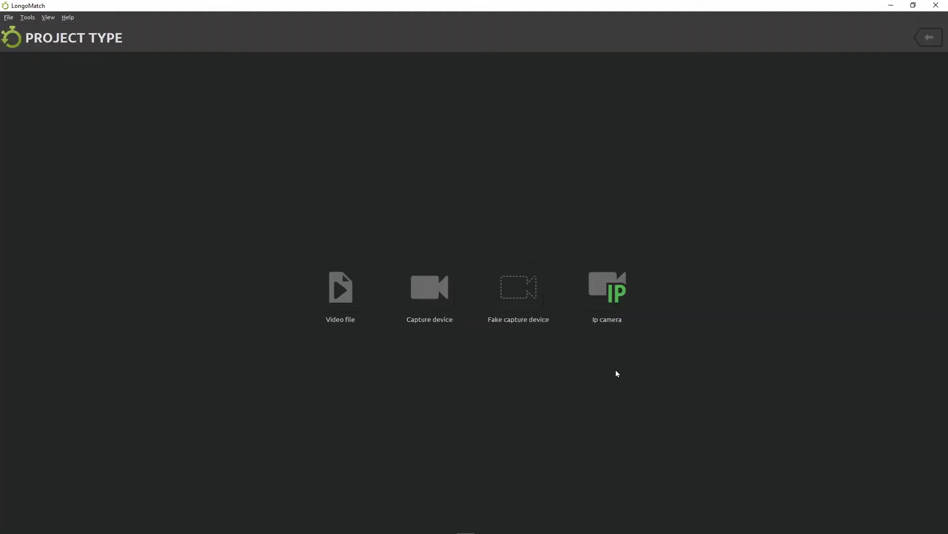
{"action": "left_click", "coordinate": [348, 290]}
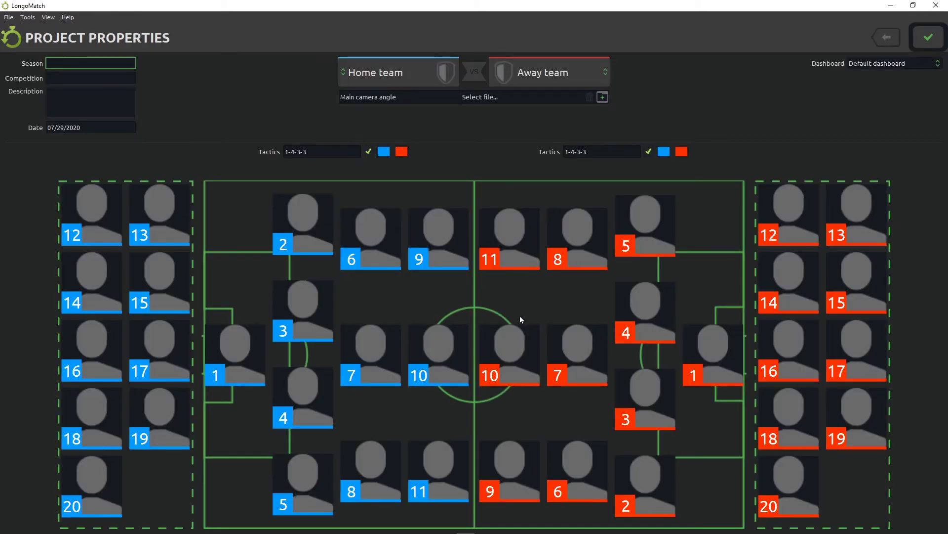
{"action": "left_click", "coordinate": [941, 9]}
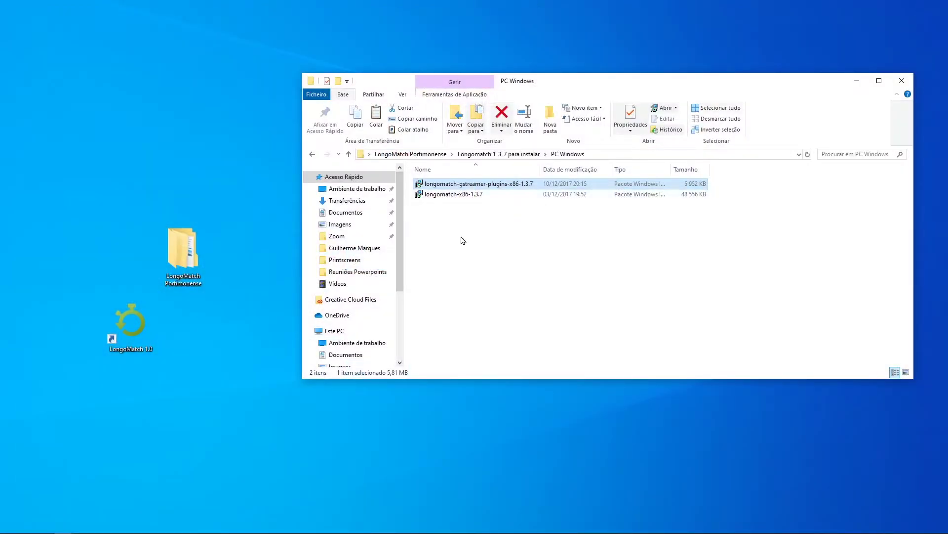
Step: Launch LongoMatch maximized and set the interface language to Portuguese (Brazil) in its preferences
{"action": "left_click", "coordinate": [149, 336]}
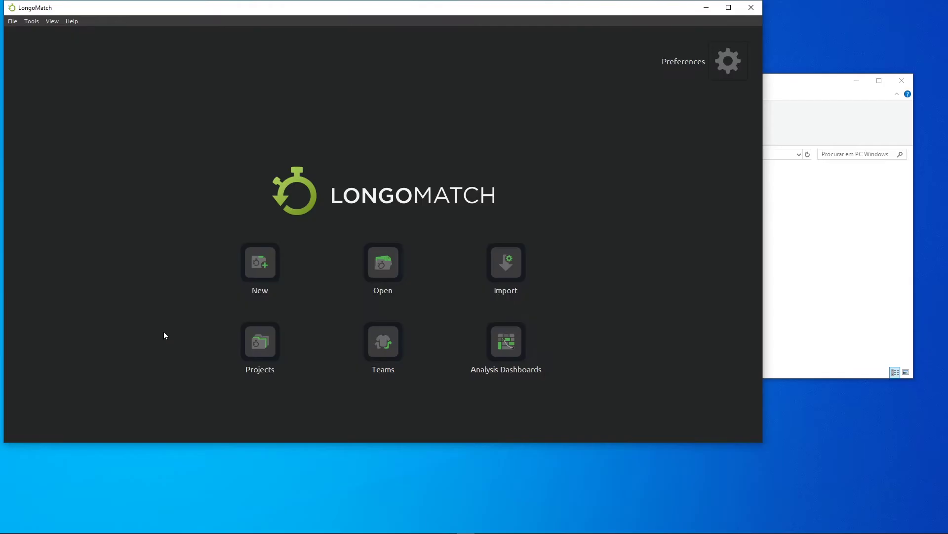
{"action": "left_click", "coordinate": [726, 13]}
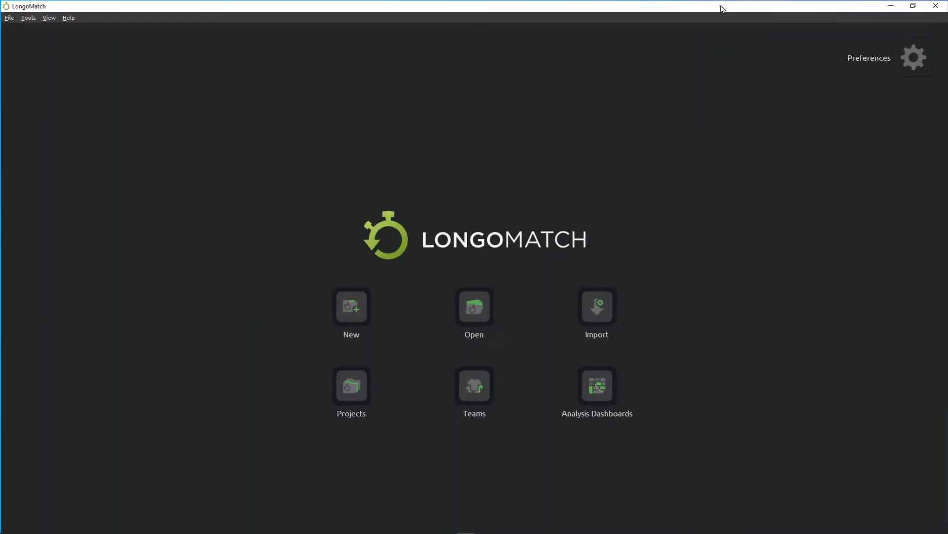
{"action": "left_click", "coordinate": [916, 61]}
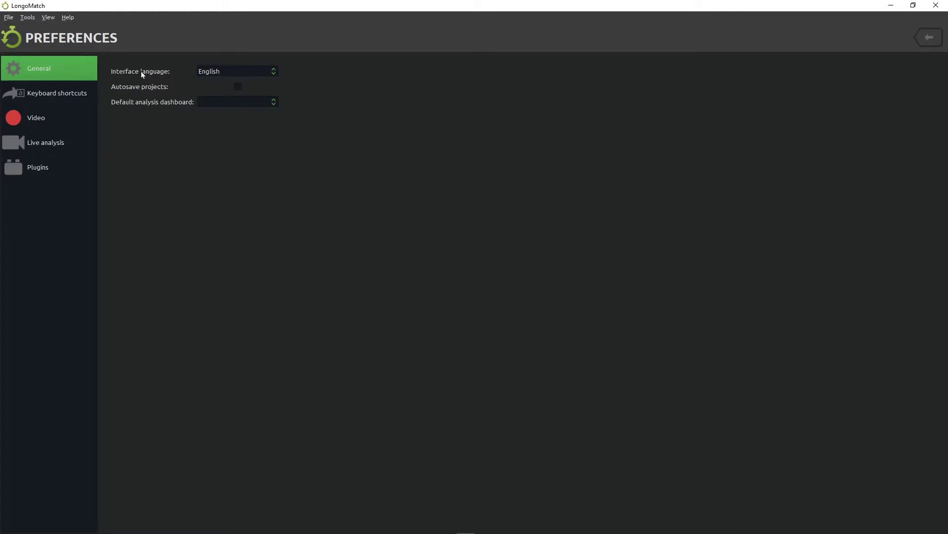
{"action": "left_click", "coordinate": [233, 74]}
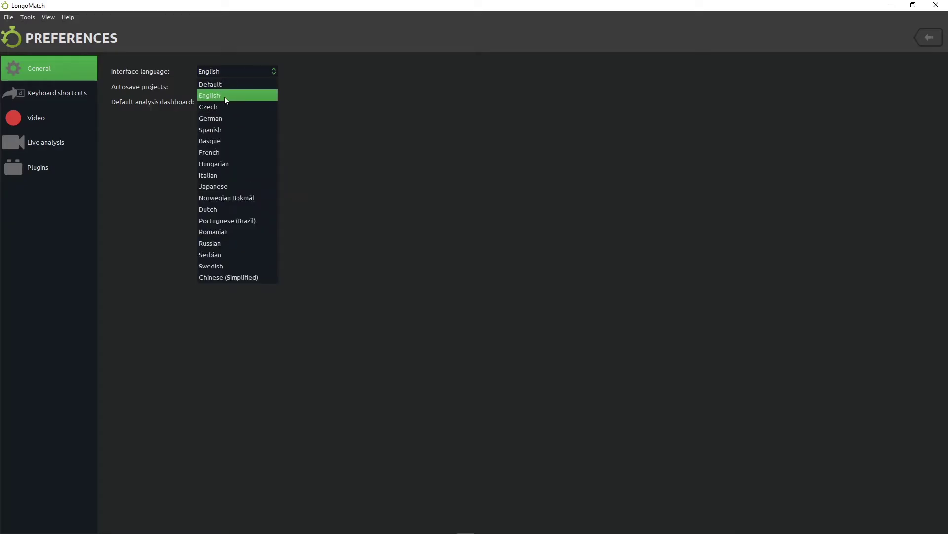
{"action": "left_click", "coordinate": [235, 223]}
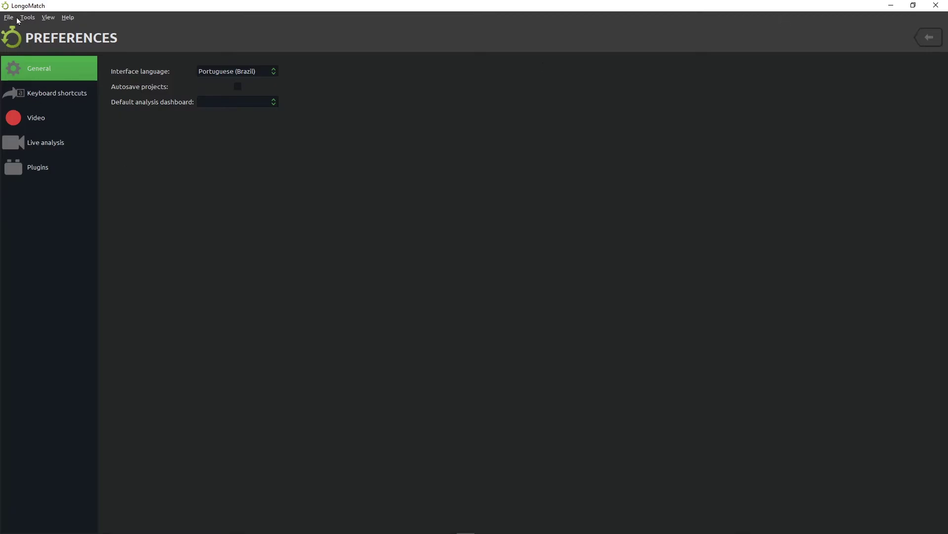
Step: Restart LongoMatch to apply the new interface language and maximize its window
{"action": "left_click", "coordinate": [35, 93]}
{"action": "left_click", "coordinate": [43, 72]}
{"action": "left_click", "coordinate": [8, 18]}
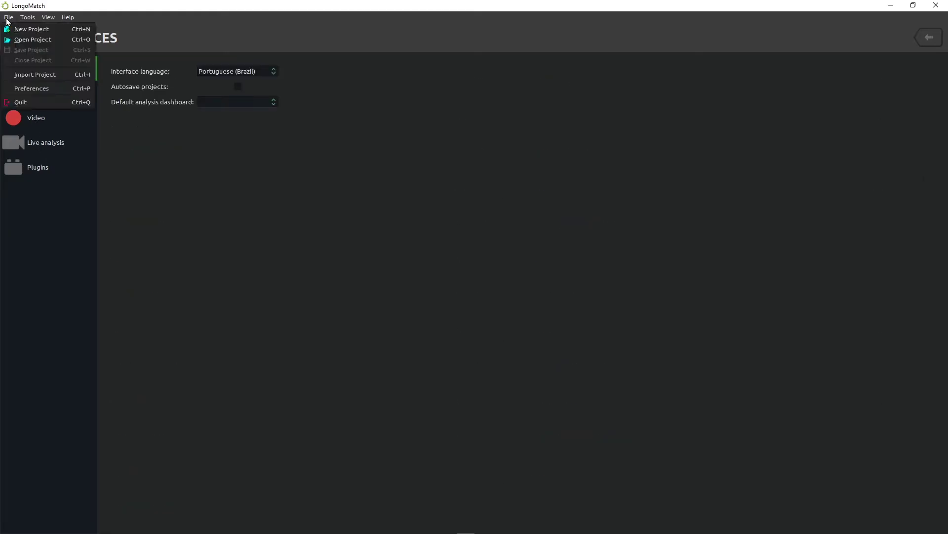
{"action": "left_click", "coordinate": [355, 96]}
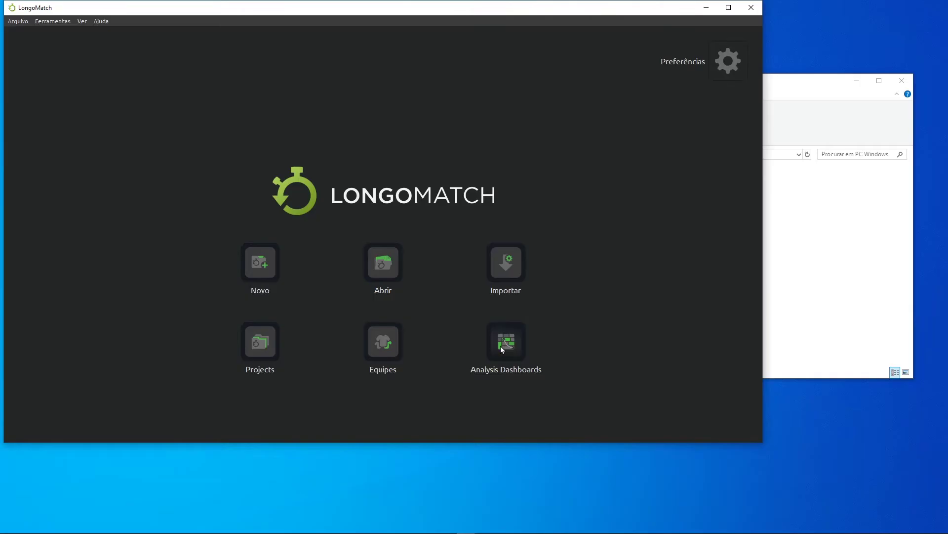
{"action": "left_click", "coordinate": [729, 7]}
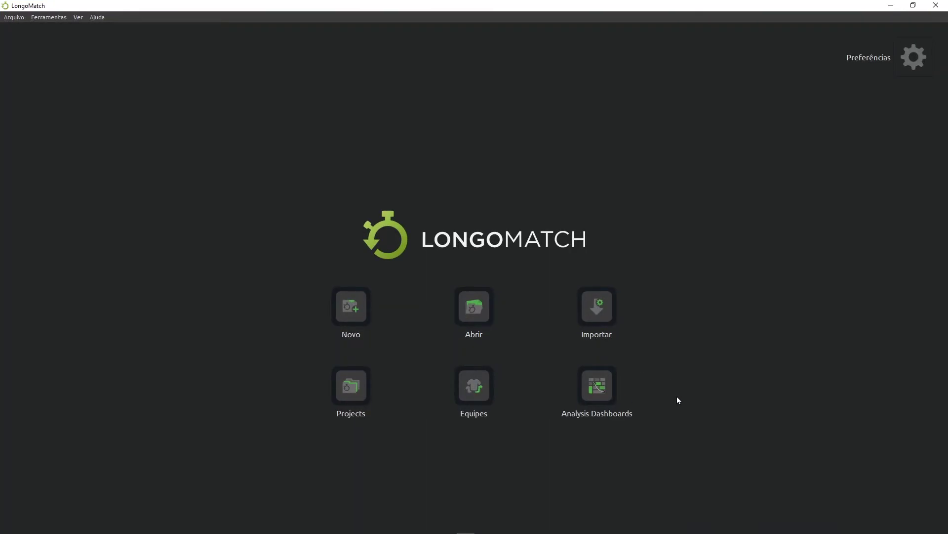
Step: Import the analysis dashboard Painel 1.lct from the Longomatch configurações folder inside LongoMatch Portimonense on the desktop
{"action": "left_click", "coordinate": [606, 389]}
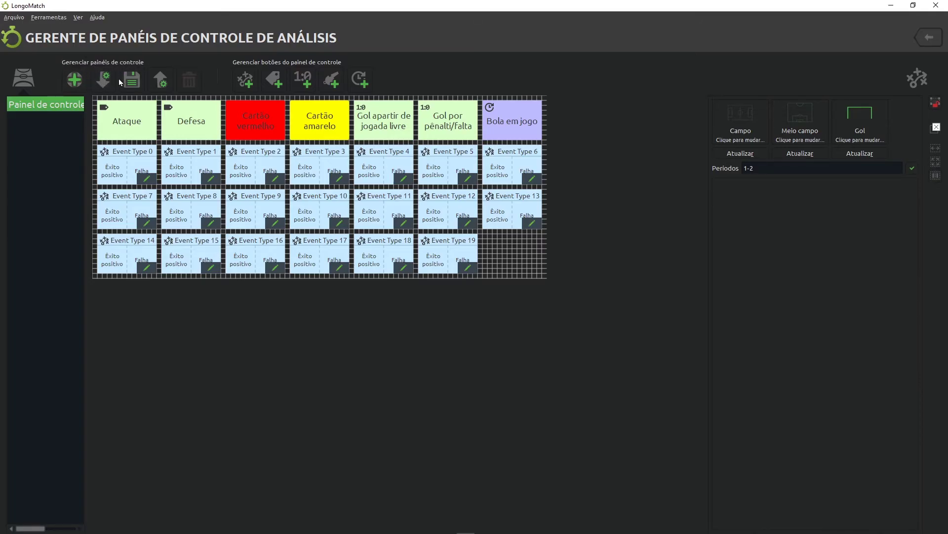
{"action": "left_click", "coordinate": [104, 85]}
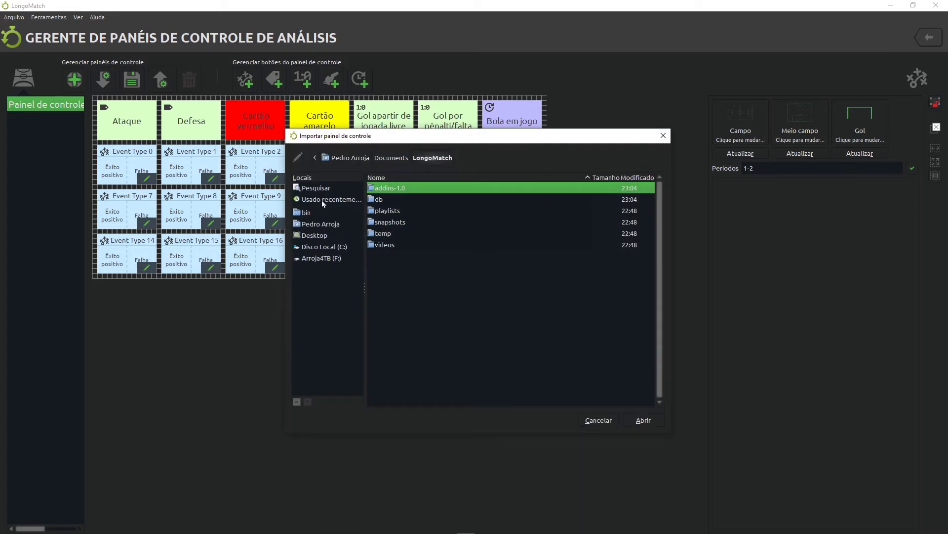
{"action": "left_click", "coordinate": [324, 237]}
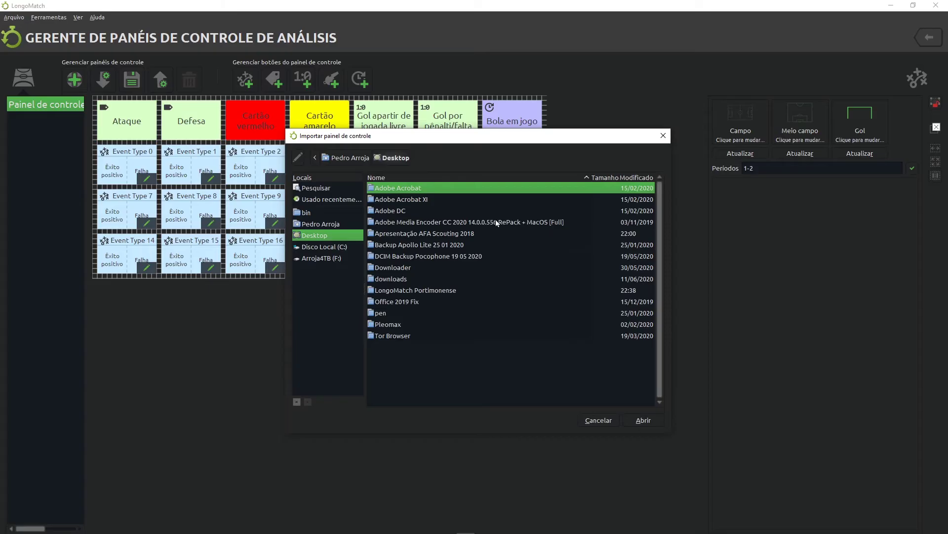
{"action": "double_click", "coordinate": [415, 293]}
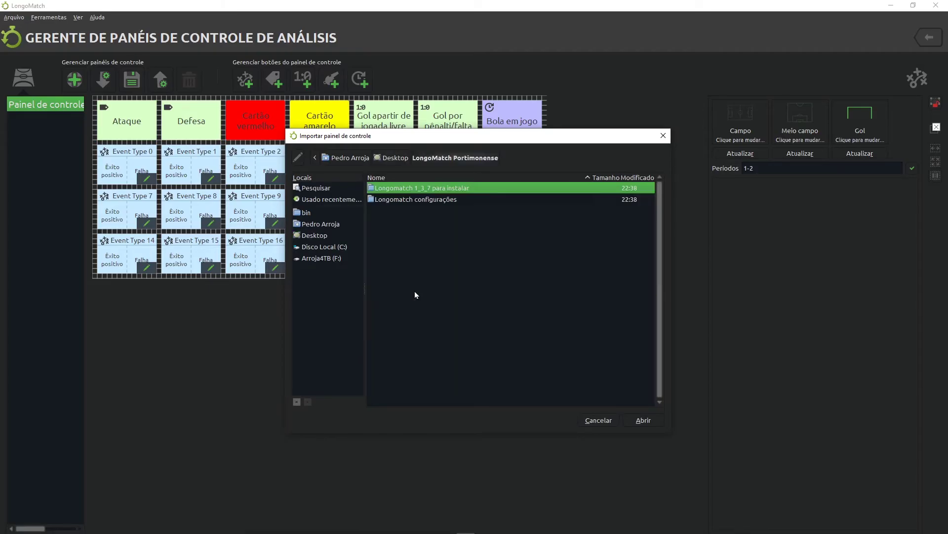
{"action": "left_click", "coordinate": [432, 200]}
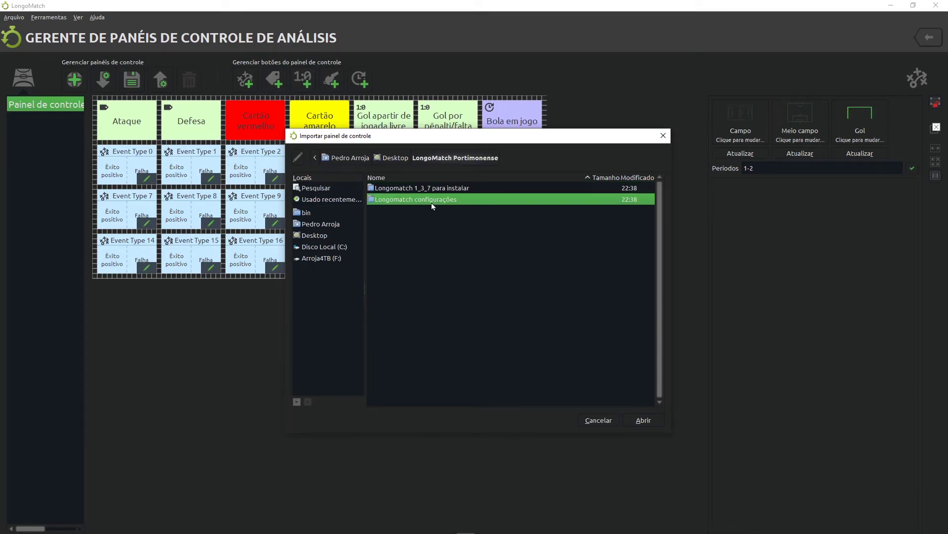
{"action": "double_click", "coordinate": [432, 203]}
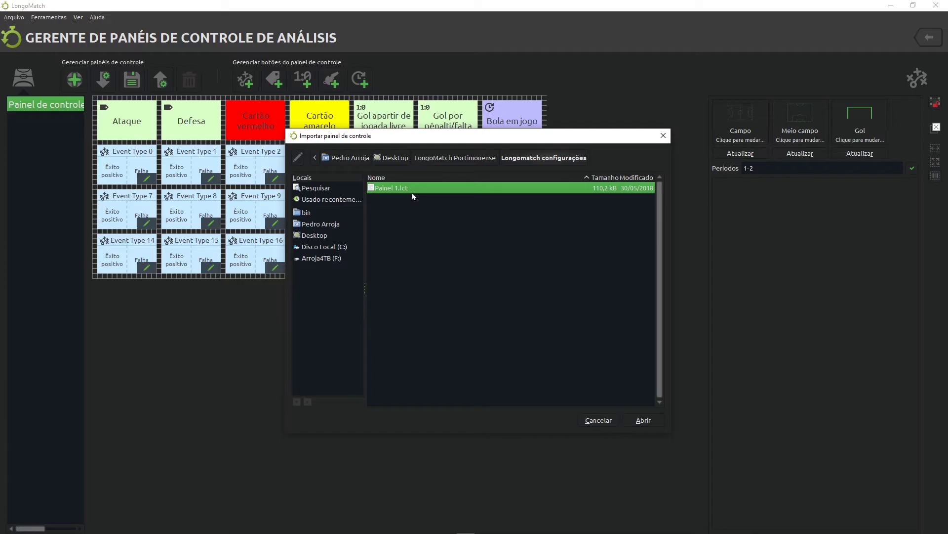
{"action": "double_click", "coordinate": [399, 187]}
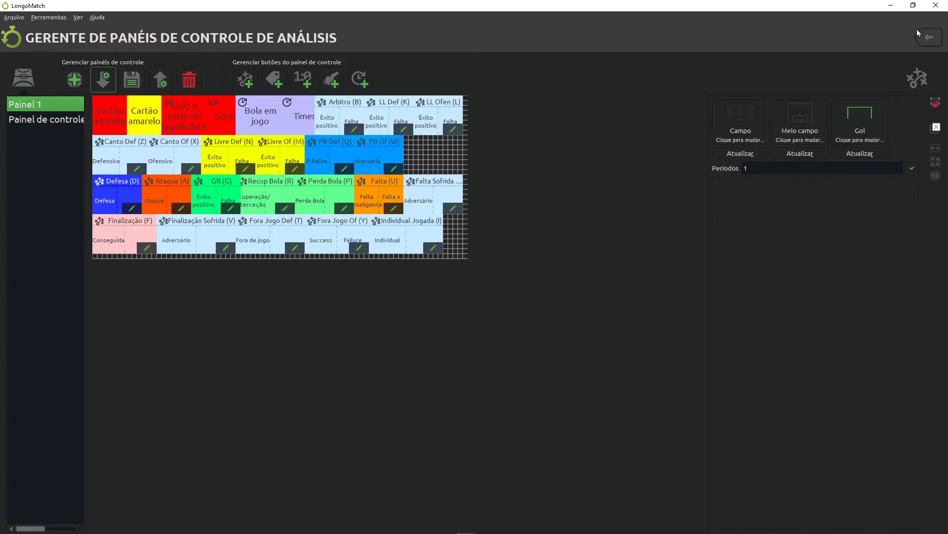
Step: Review the event buttons of the Painel 1 dashboard in the maximized window and return to the start screen
{"action": "double_click", "coordinate": [818, 10]}
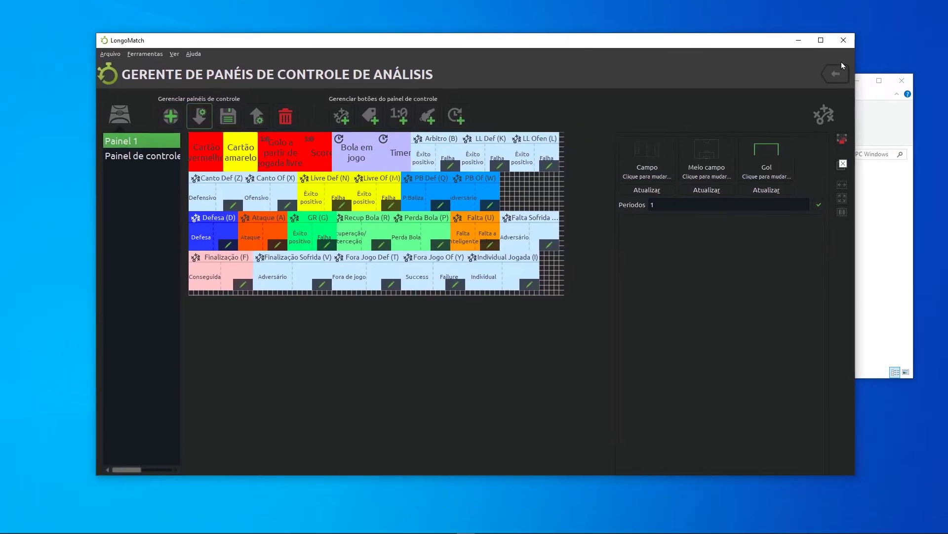
{"action": "left_click", "coordinate": [820, 46]}
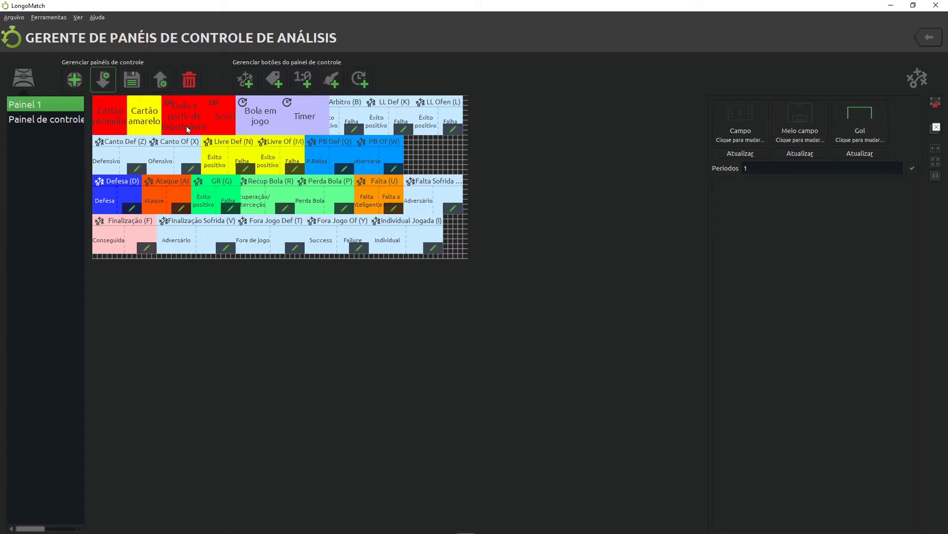
{"action": "left_click_drag", "start_coordinate": [235, 127], "coordinate": [246, 127]}
{"action": "left_click", "coordinate": [926, 43]}
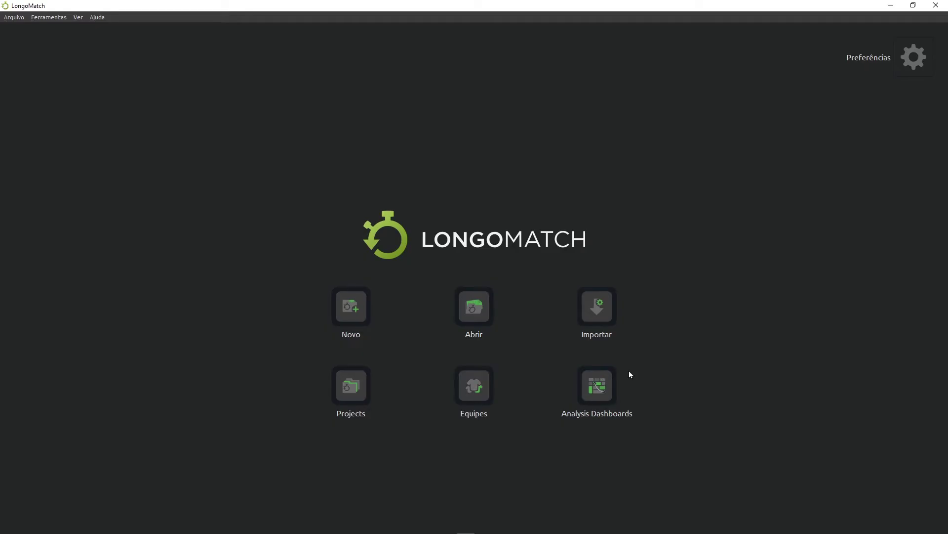
Step: Open the team manager and view the details of players 12, 14, 13 and 15 in Equipe de casa
{"action": "left_click", "coordinate": [477, 392]}
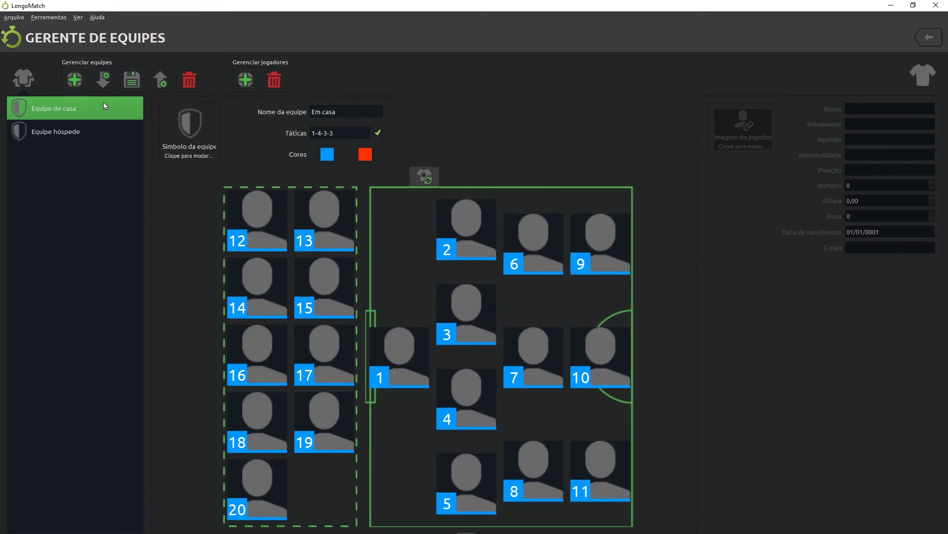
{"action": "left_click", "coordinate": [253, 231]}
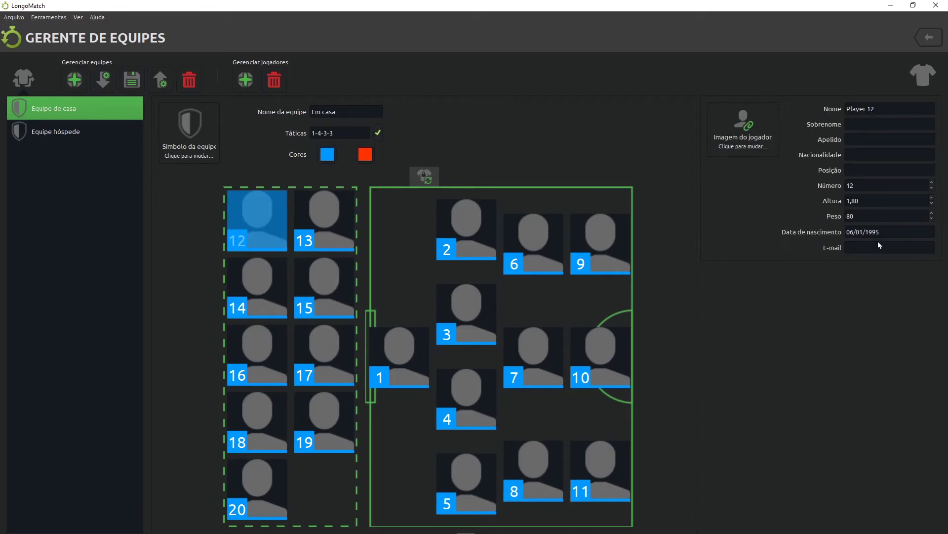
{"action": "left_click", "coordinate": [260, 300]}
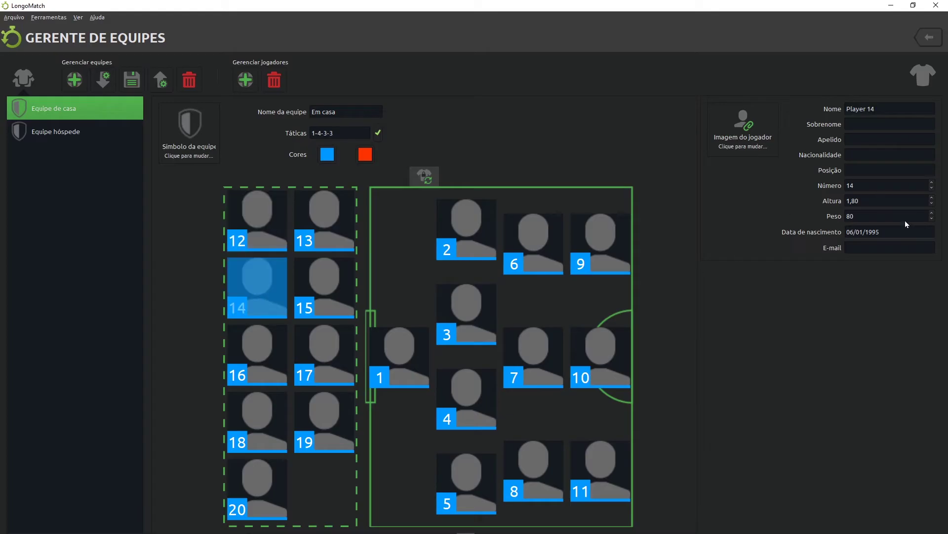
{"action": "left_click", "coordinate": [323, 237]}
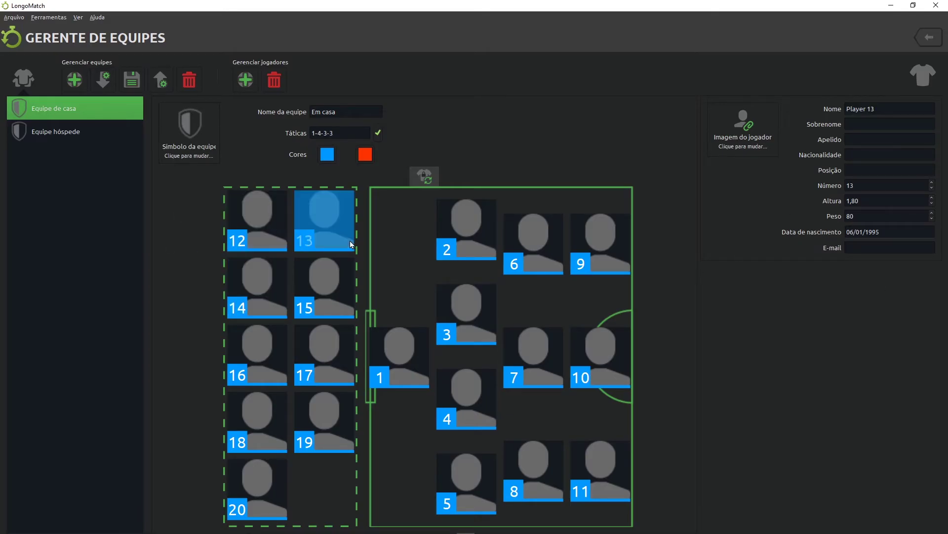
{"action": "left_click", "coordinate": [333, 287]}
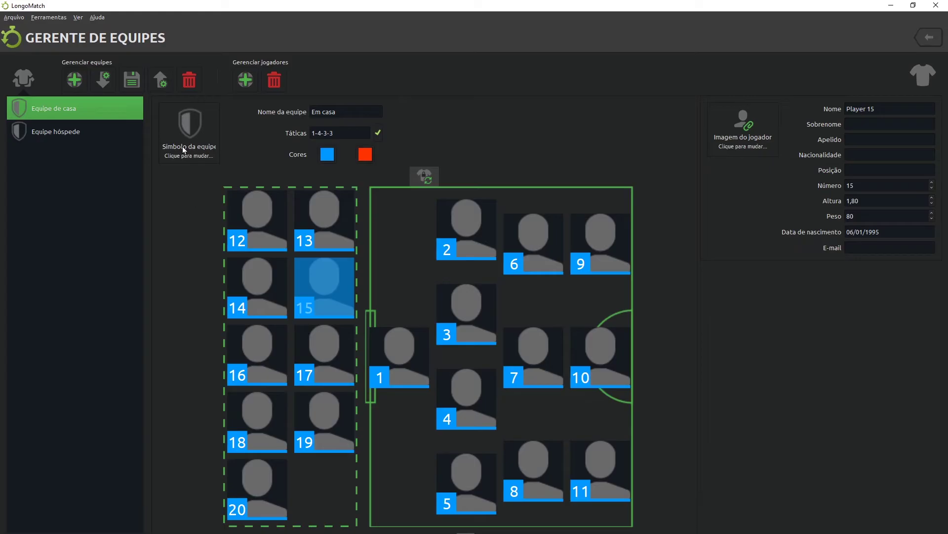
Step: Import the team Portimonense 17 18#.ltt from the desktop's LongoMatch Portimonense > Longomatch configurações folder, check substitute number 0's details, and return to the start screen
{"action": "left_click", "coordinate": [105, 79]}
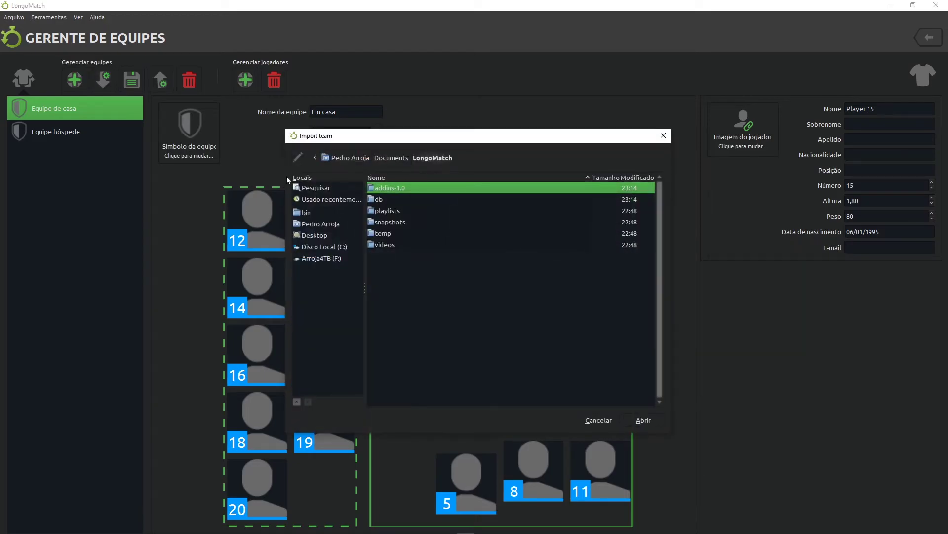
{"action": "left_click", "coordinate": [320, 235]}
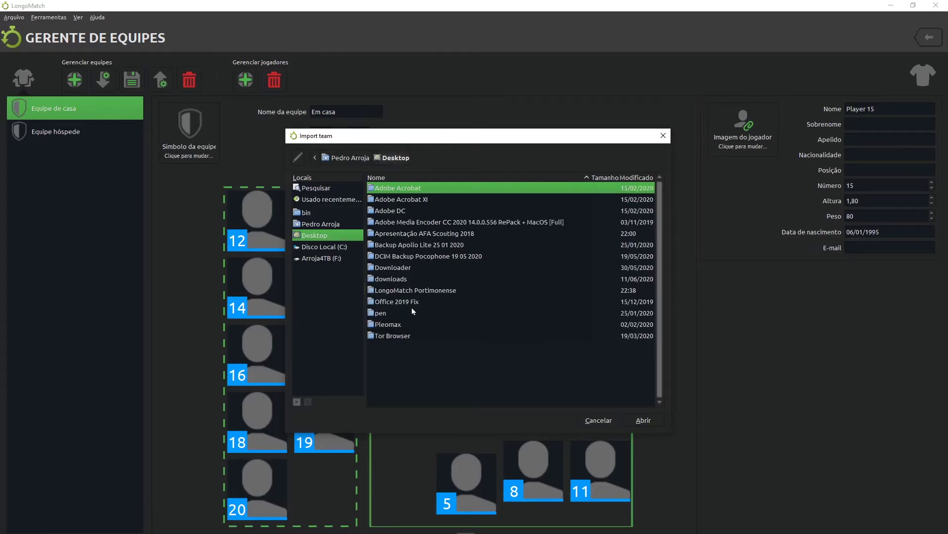
{"action": "left_click", "coordinate": [424, 289]}
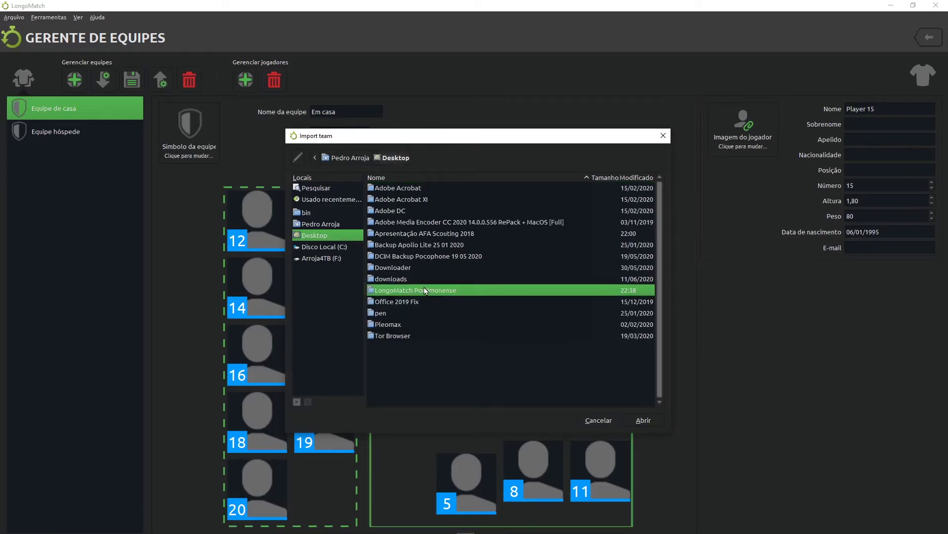
{"action": "double_click", "coordinate": [424, 289]}
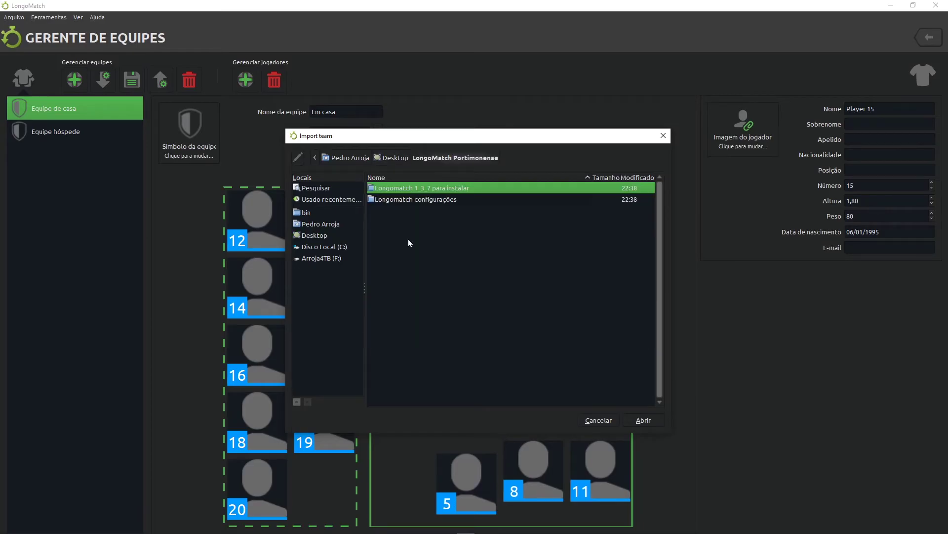
{"action": "left_click", "coordinate": [430, 200]}
{"action": "double_click", "coordinate": [430, 200]}
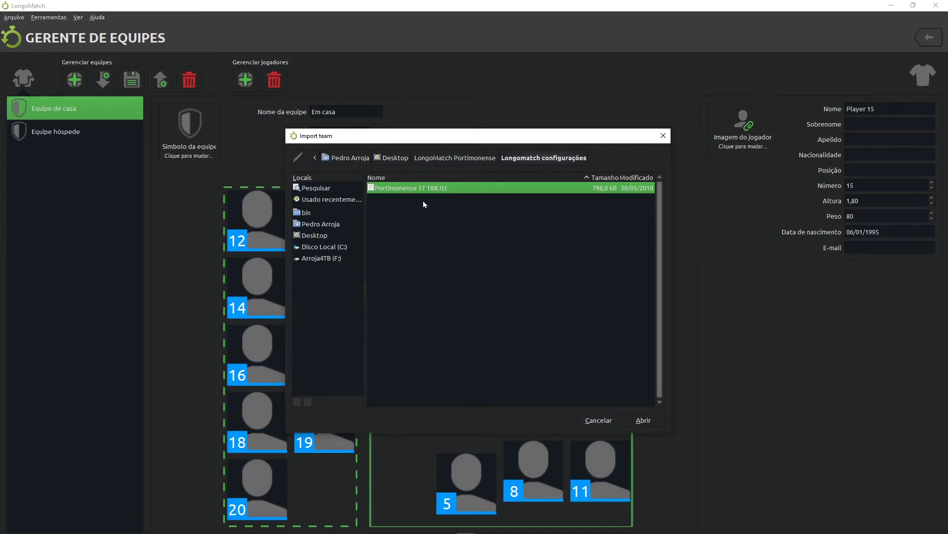
{"action": "double_click", "coordinate": [414, 189]}
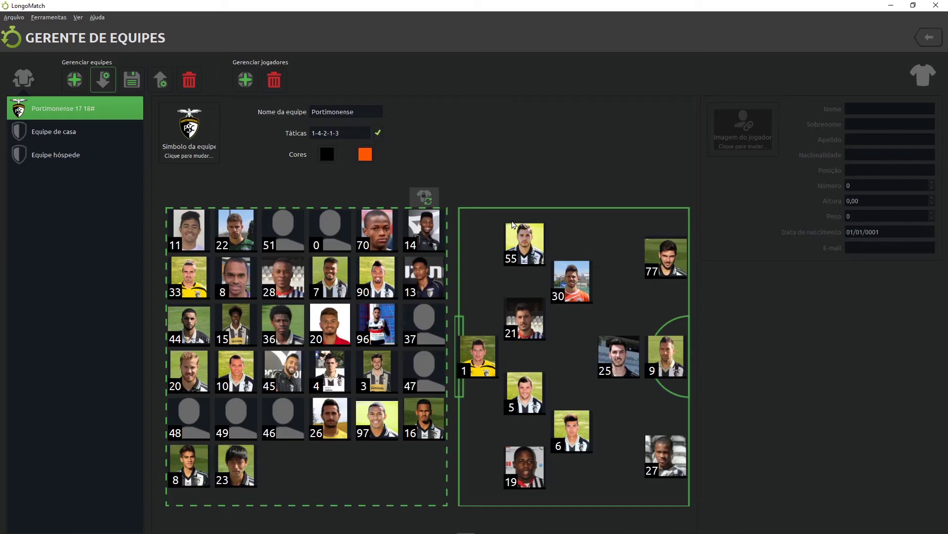
{"action": "left_click", "coordinate": [343, 237]}
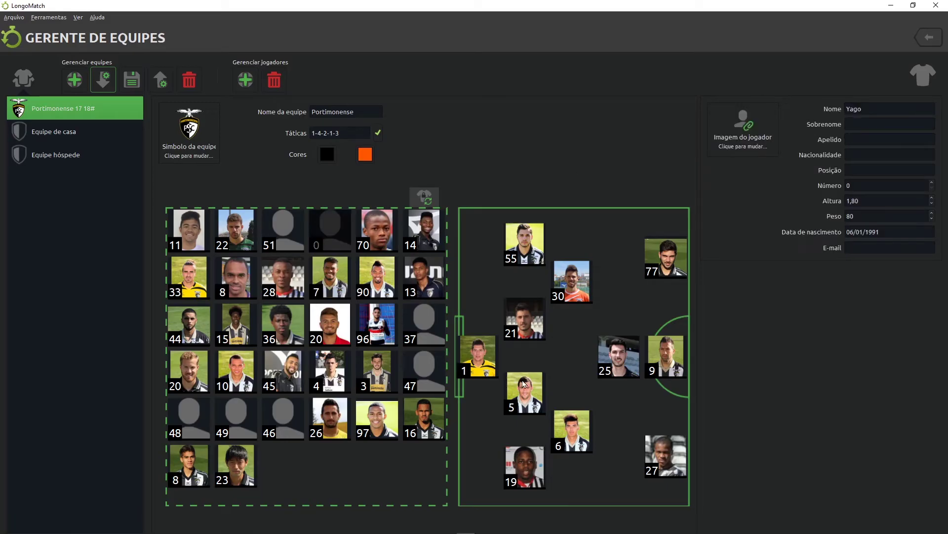
{"action": "left_click", "coordinate": [927, 35]}
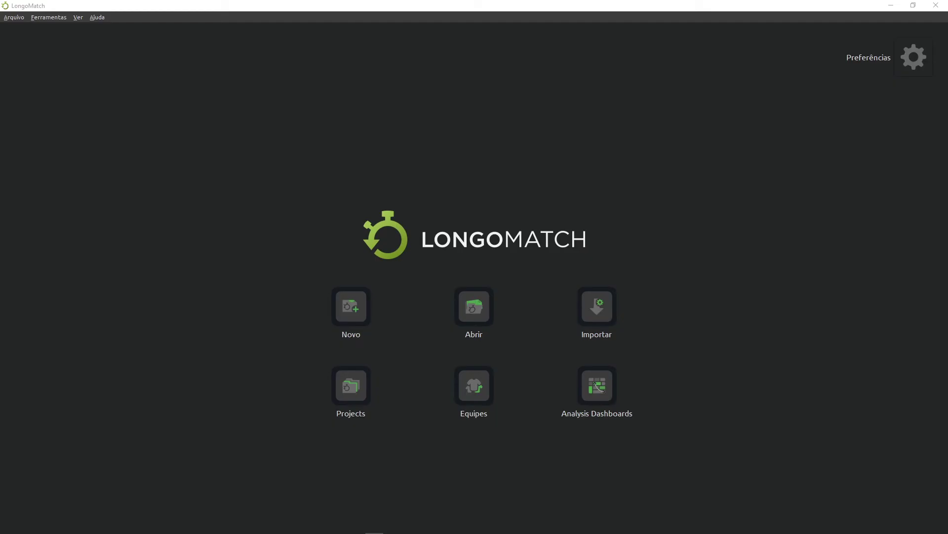
Step: Minimize LongoMatch, place the Vídeo Juvenis folder and MP4Tools-3.8-win32 installer near its desktop shortcut, and move the PC Windows folder window clear of them
{"action": "left_click", "coordinate": [895, 8]}
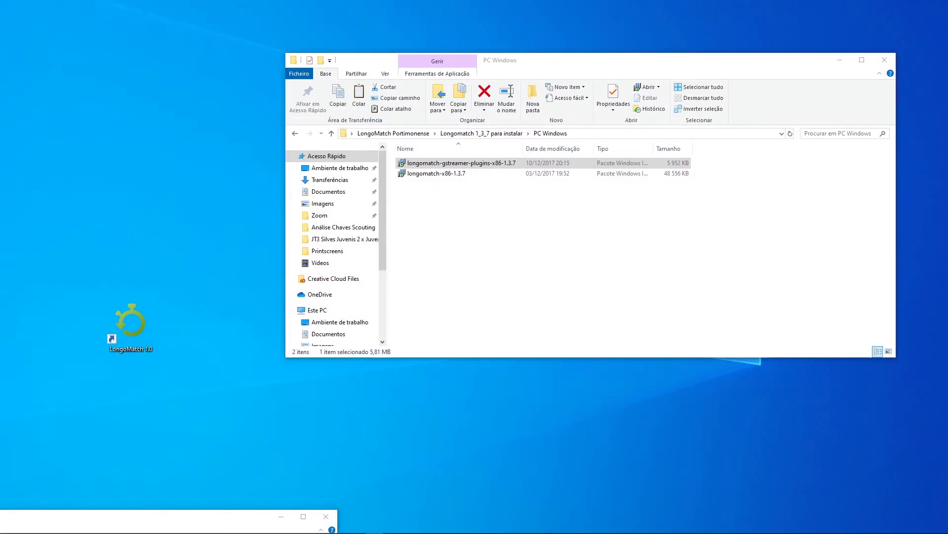
{"action": "left_click_drag", "start_coordinate": [179, 354], "coordinate": [183, 223]}
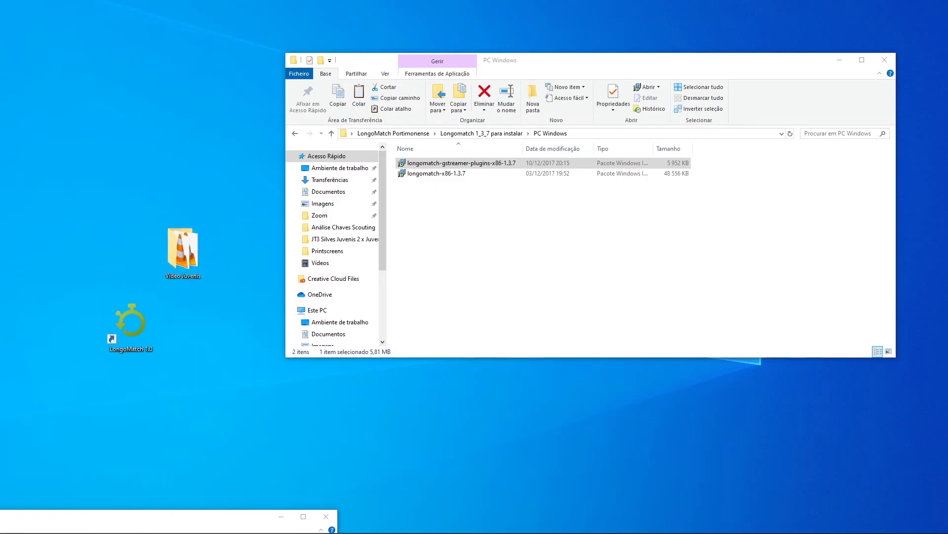
{"action": "left_click_drag", "start_coordinate": [427, 462], "coordinate": [237, 328]}
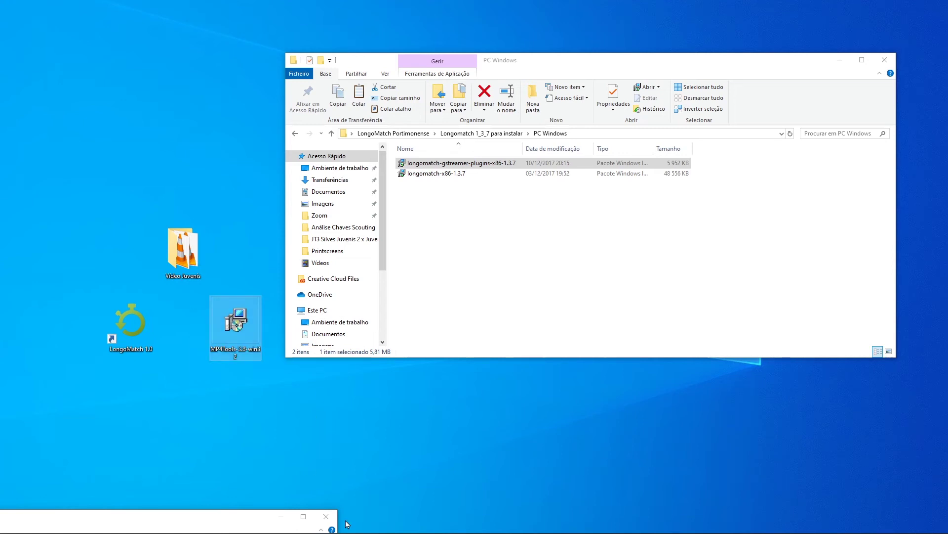
{"action": "left_click_drag", "start_coordinate": [552, 65], "coordinate": [604, 43]}
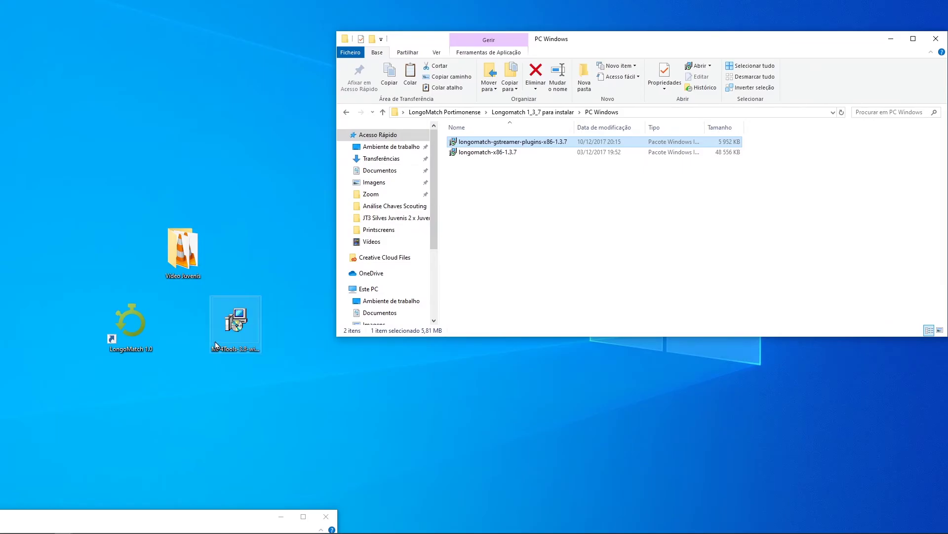
Step: Open the Vídeo Juvenis folder and preview the video MAH05028 in a maximized VLC window, closing the player when done
{"action": "left_click", "coordinate": [185, 242]}
{"action": "double_click", "coordinate": [184, 242]}
{"action": "key", "text": "ctrl+a"}
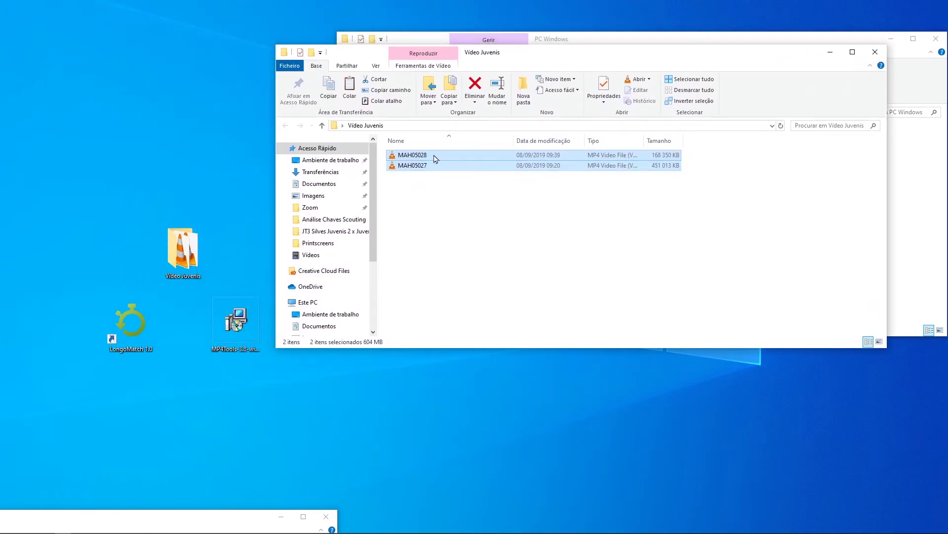
{"action": "left_click", "coordinate": [436, 157]}
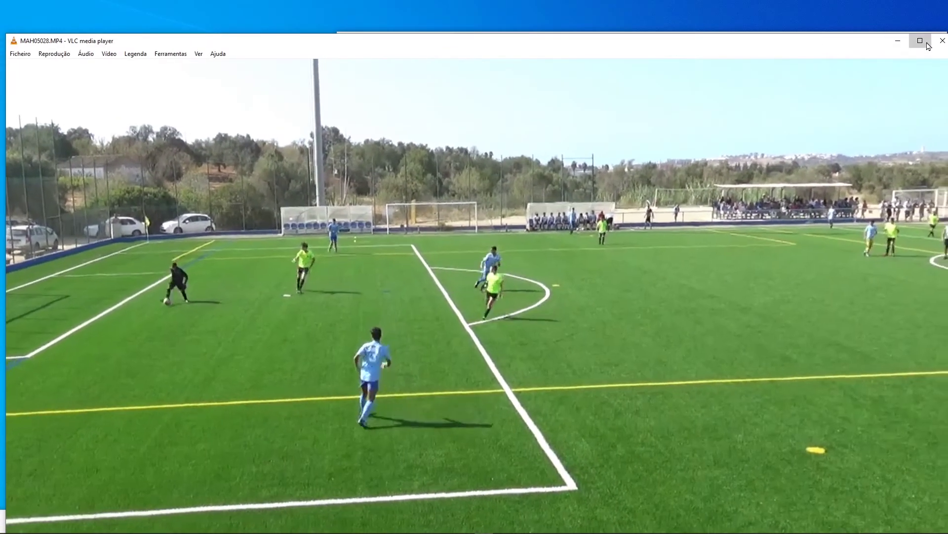
{"action": "left_click", "coordinate": [926, 45]}
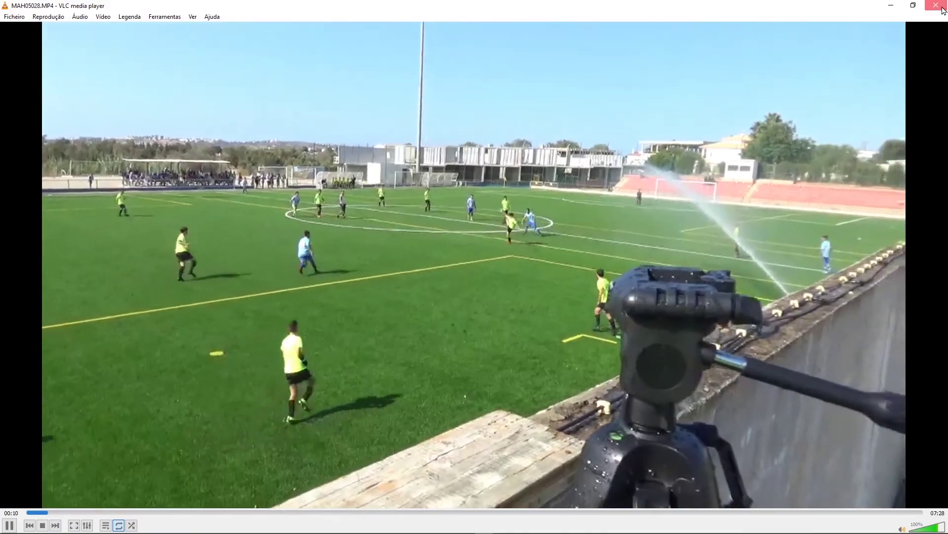
{"action": "left_click", "coordinate": [941, 7]}
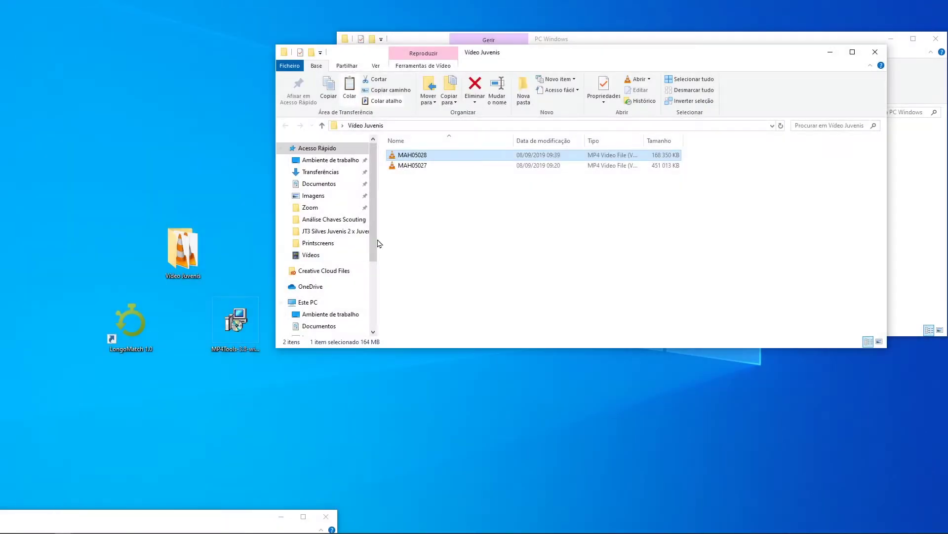
Step: Install MP4Tools v3.8 in Português (Portugal) with the default options, and finish by launching MP4Joiner and MP4Splitter
{"action": "double_click", "coordinate": [233, 339]}
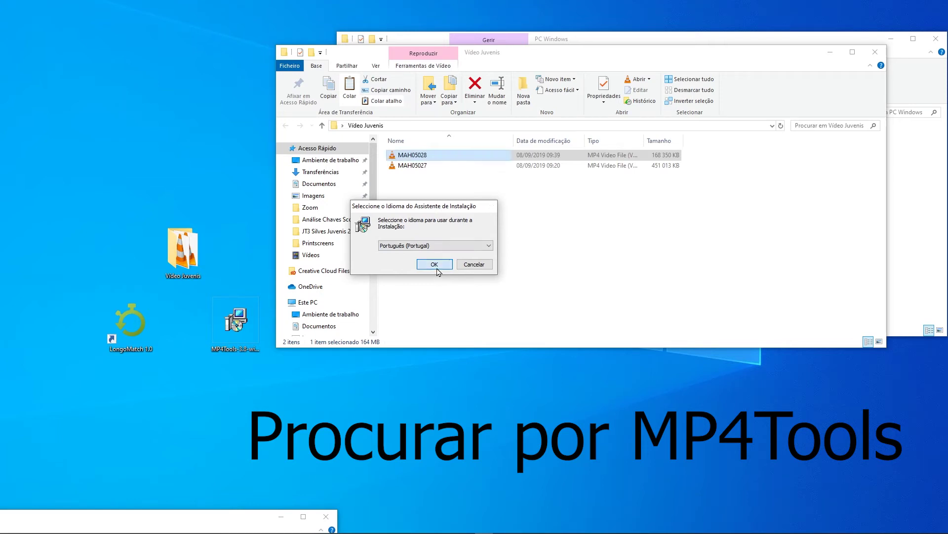
{"action": "left_click", "coordinate": [437, 265]}
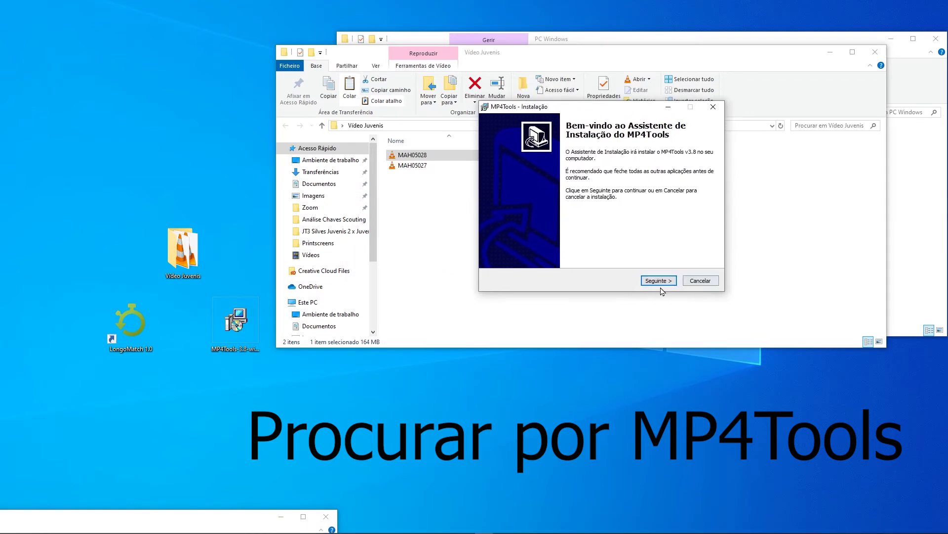
{"action": "left_click", "coordinate": [662, 284]}
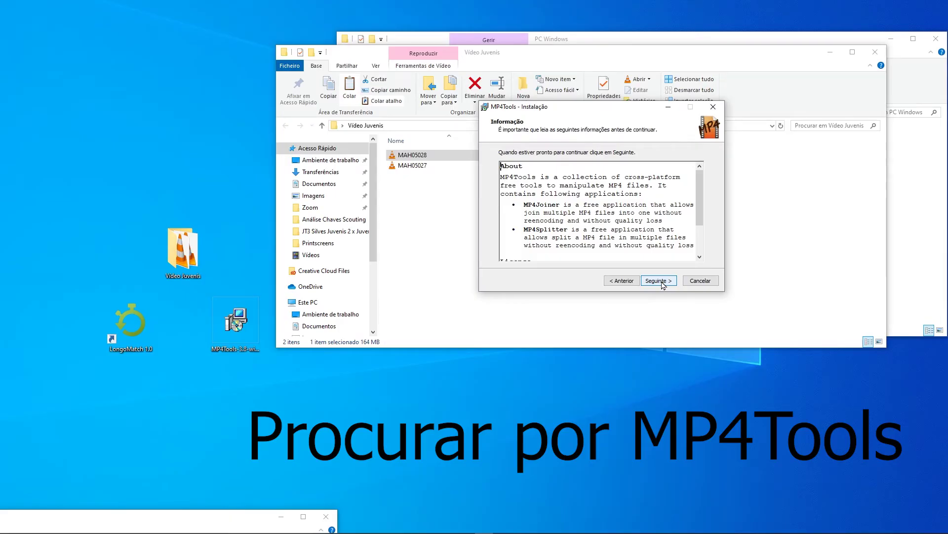
{"action": "left_click", "coordinate": [663, 283]}
{"action": "left_click", "coordinate": [660, 283]}
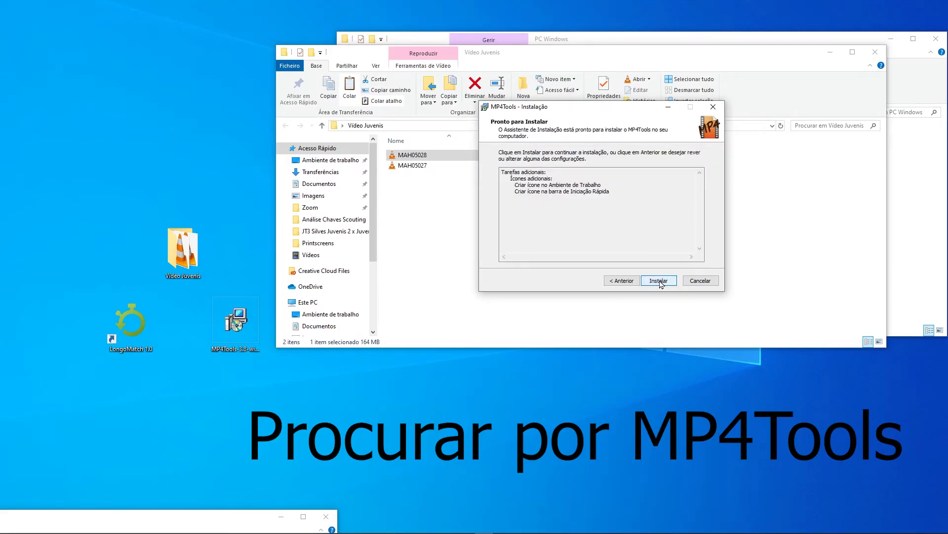
{"action": "left_click", "coordinate": [659, 281]}
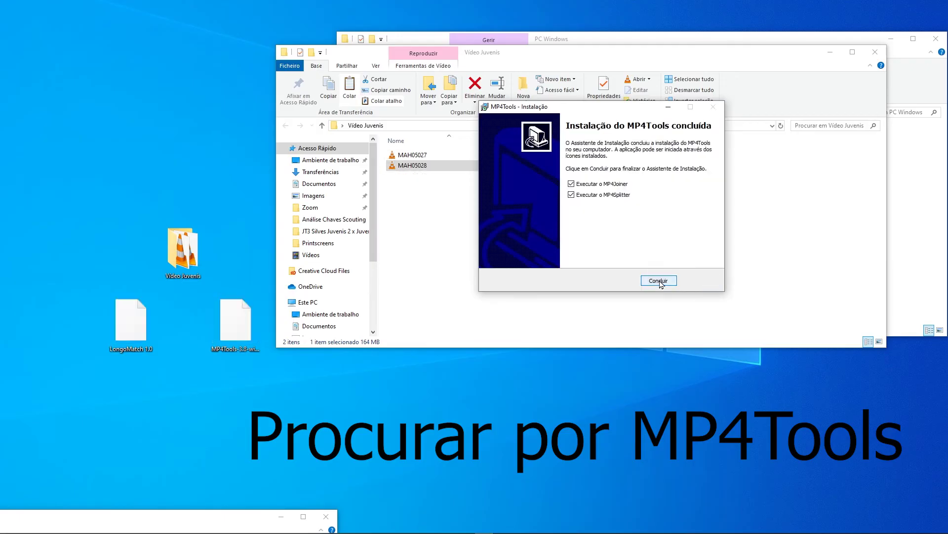
{"action": "left_click", "coordinate": [662, 282]}
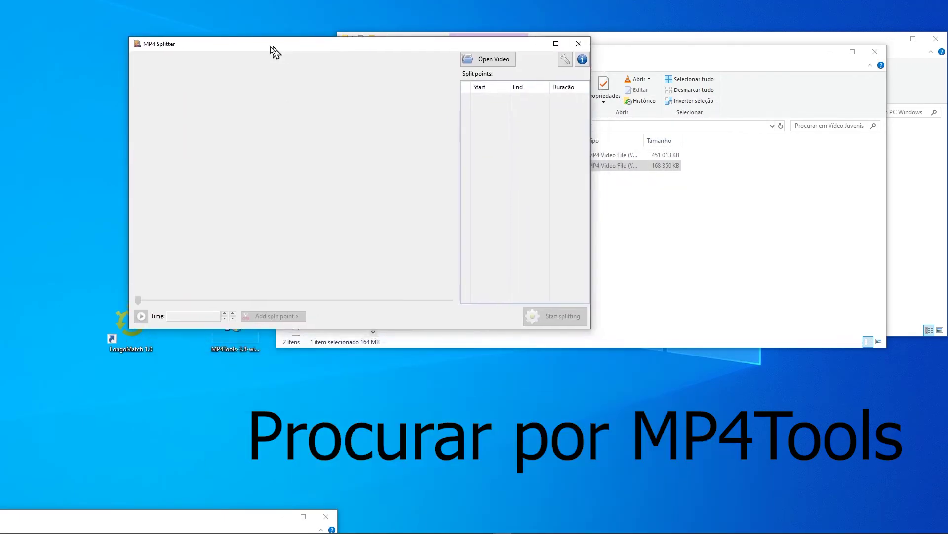
Step: Close MP4 Splitter and arrange the MP4 Joiner and Vídeo Juvenis folder windows so that both file lists are accessible
{"action": "left_click_drag", "start_coordinate": [271, 50], "coordinate": [242, 62]}
{"action": "left_click_drag", "start_coordinate": [668, 307], "coordinate": [738, 83]}
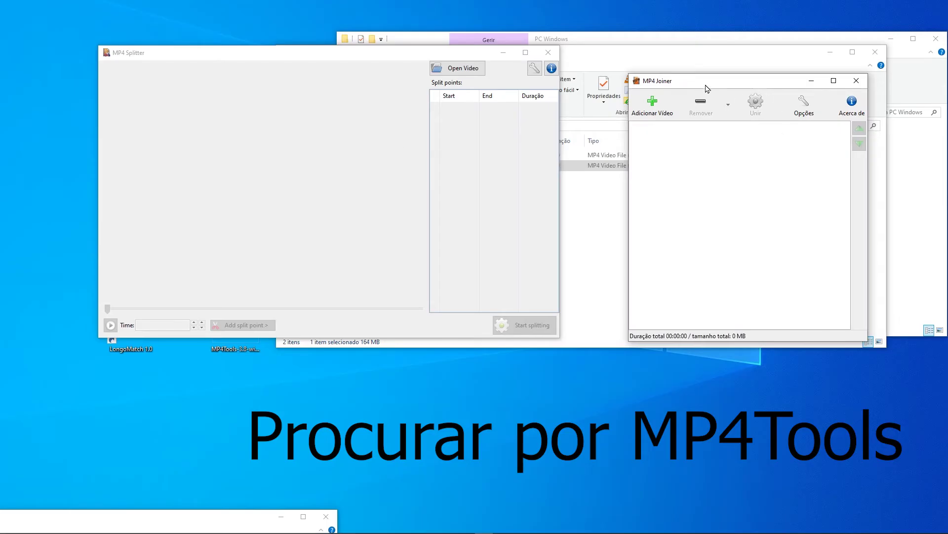
{"action": "left_click", "coordinate": [548, 53]}
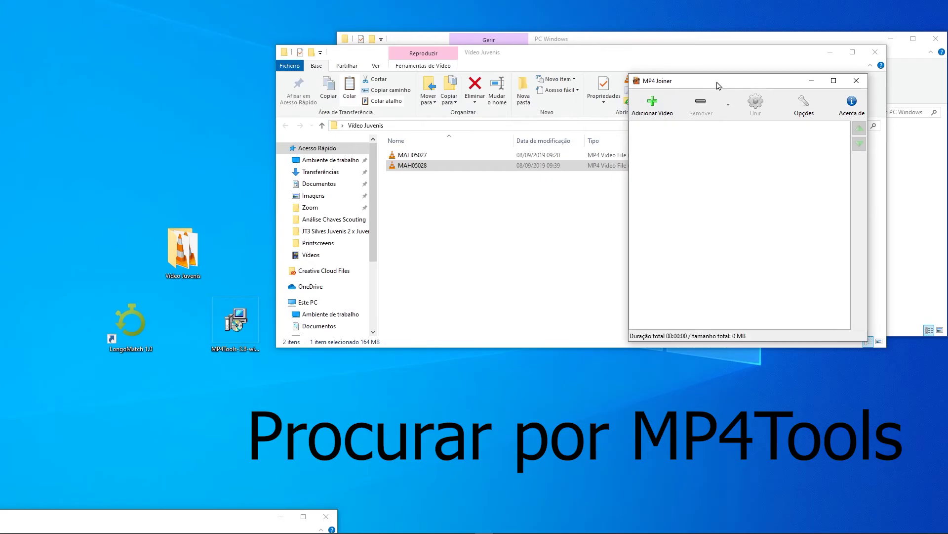
{"action": "left_click_drag", "start_coordinate": [721, 88], "coordinate": [418, 204]}
{"action": "double_click", "coordinate": [185, 253]}
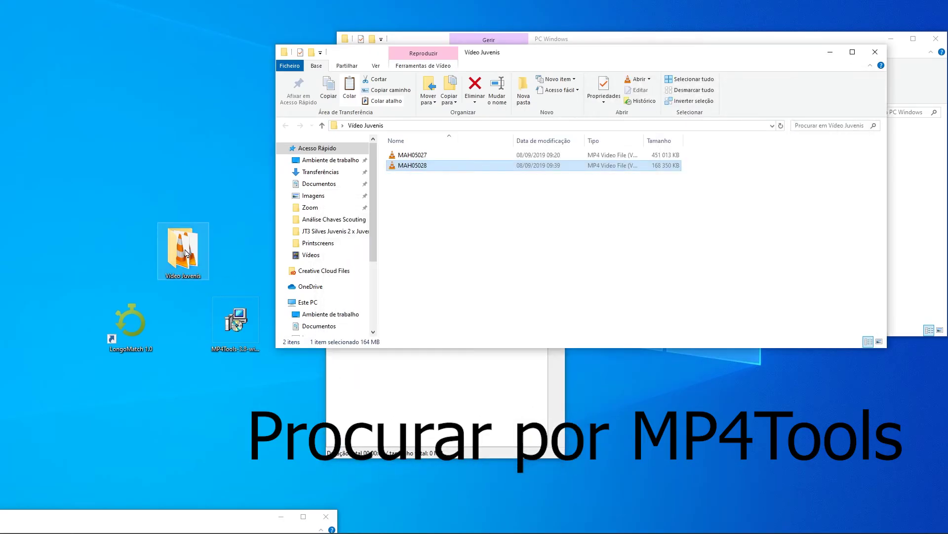
{"action": "left_click", "coordinate": [459, 420]}
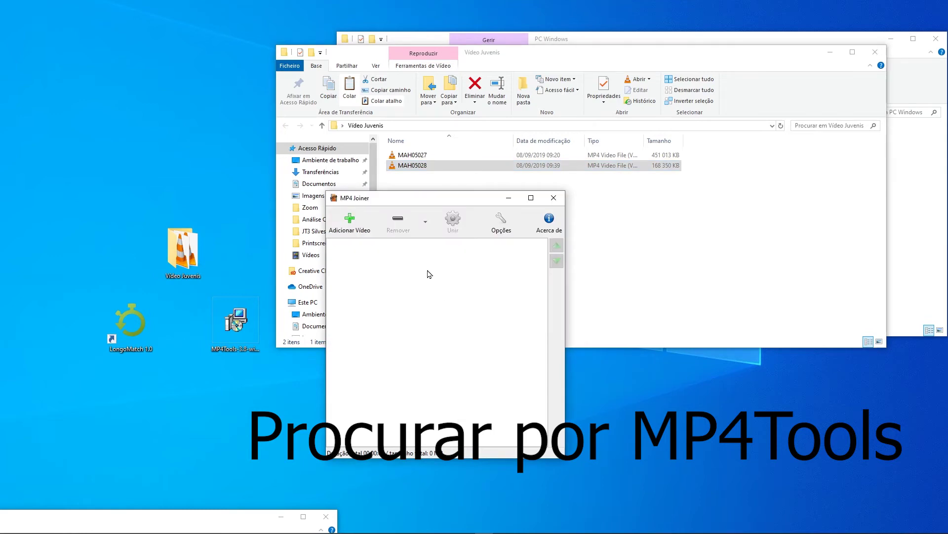
{"action": "double_click", "coordinate": [207, 228]}
{"action": "left_click_drag", "start_coordinate": [525, 55], "coordinate": [746, 165]}
Step: Preview the video MAH05027 from the Vídeo Juvenis folder and close the player
{"action": "left_click", "coordinate": [650, 267], "text": "shift"}
{"action": "double_click", "coordinate": [649, 267]}
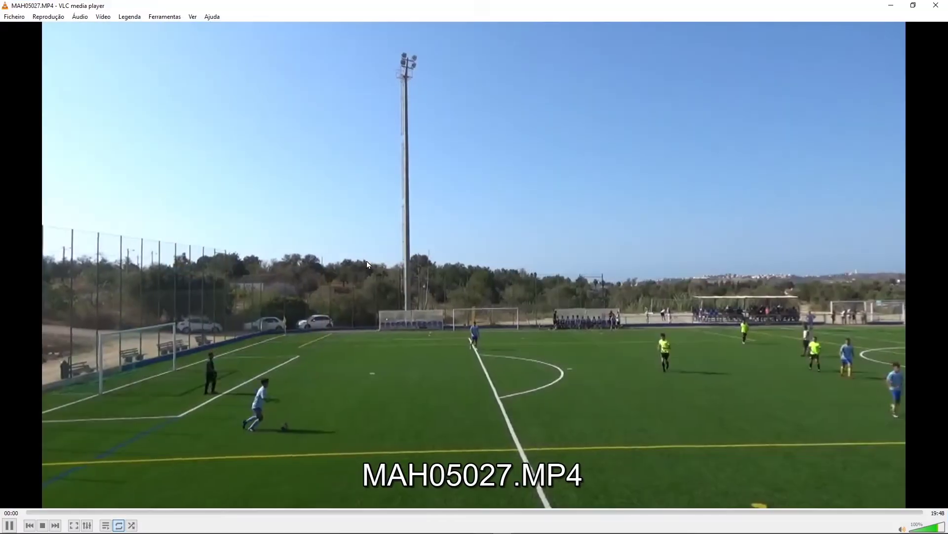
{"action": "left_click", "coordinate": [936, 5]}
Step: Add MAH05027 and MAH05028 to MP4 Joiner in that order, move its window clear of the folder, and select MAH05027
{"action": "left_click_drag", "start_coordinate": [651, 265], "coordinate": [398, 335]}
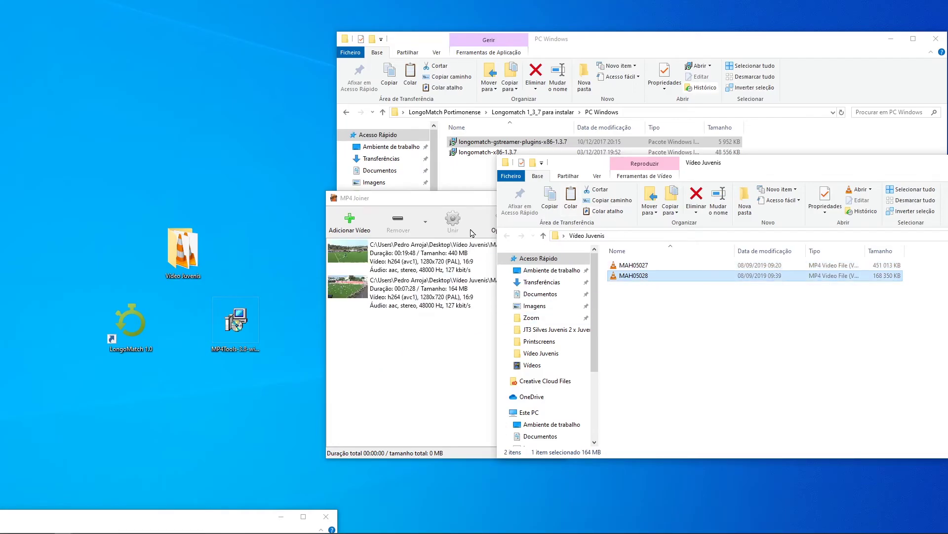
{"action": "left_click_drag", "start_coordinate": [453, 199], "coordinate": [320, 172]}
{"action": "left_click", "coordinate": [271, 247]}
{"action": "left_click", "coordinate": [287, 271]}
{"action": "left_click", "coordinate": [311, 242]}
{"action": "left_click", "coordinate": [317, 273]}
{"action": "left_click", "coordinate": [325, 237]}
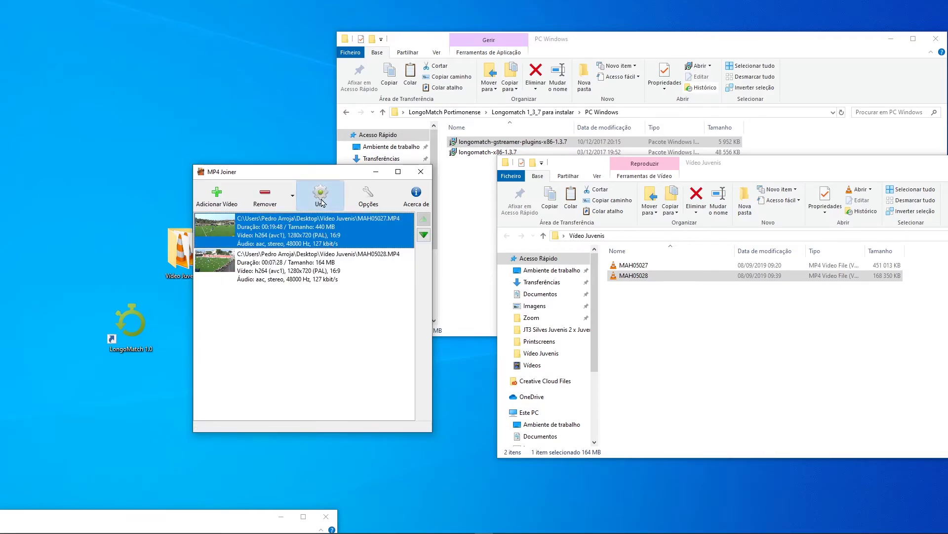
Step: Join the two videos into an MP4 file named Final, saved in the desktop's LongoMatch Portimonense folder
{"action": "left_click", "coordinate": [321, 197]}
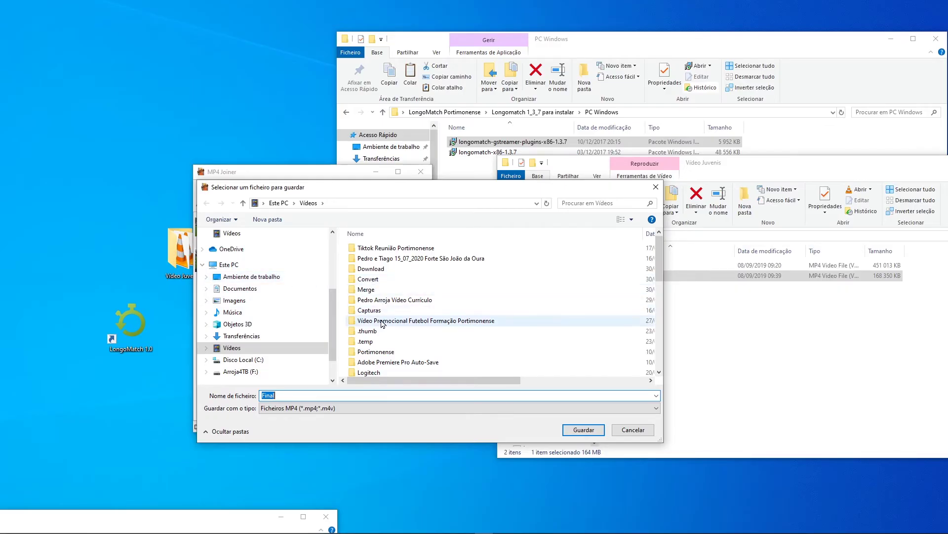
{"action": "left_click", "coordinate": [256, 288]}
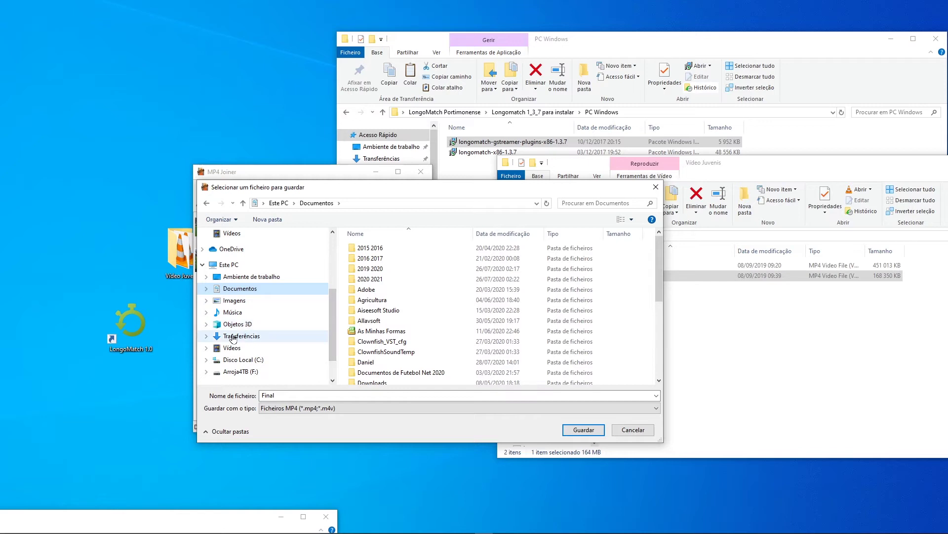
{"action": "left_click", "coordinate": [272, 348]}
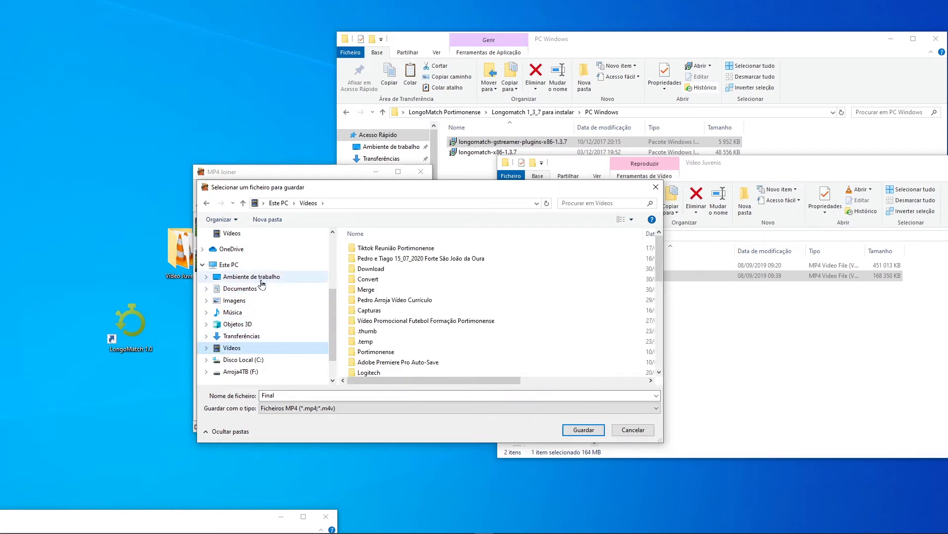
{"action": "scroll", "coordinate": [245, 253], "scroll_direction": "up", "scroll_amount": 3}
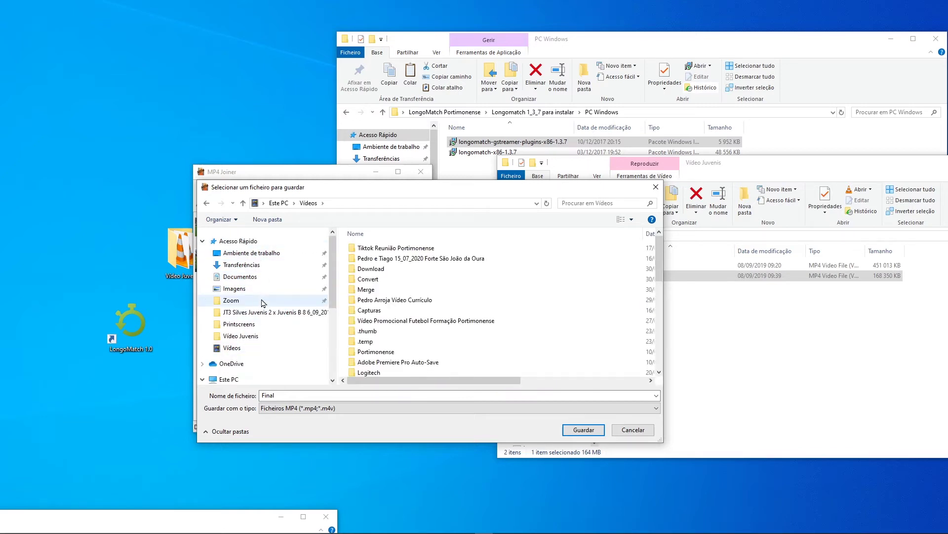
{"action": "left_click", "coordinate": [250, 253]}
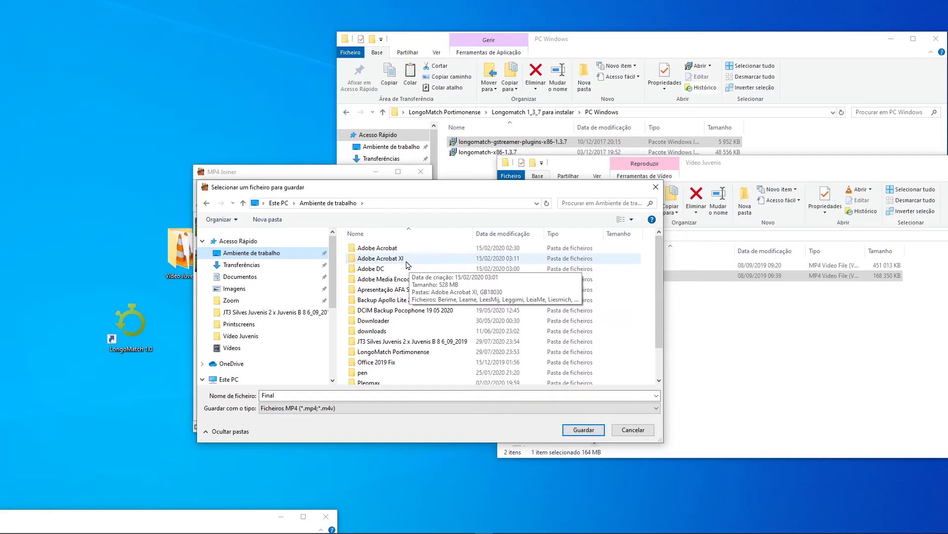
{"action": "left_click", "coordinate": [410, 352]}
{"action": "double_click", "coordinate": [410, 353]}
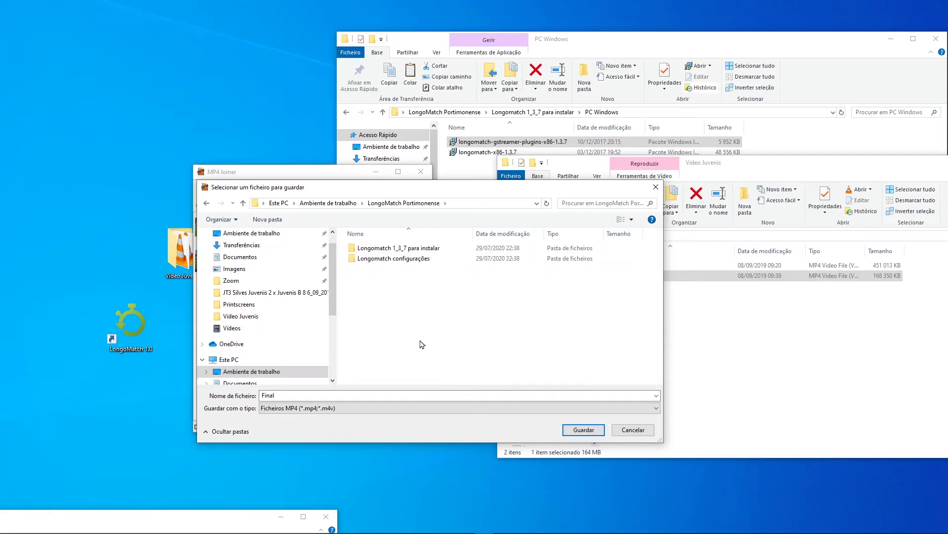
{"action": "left_click", "coordinate": [584, 429]}
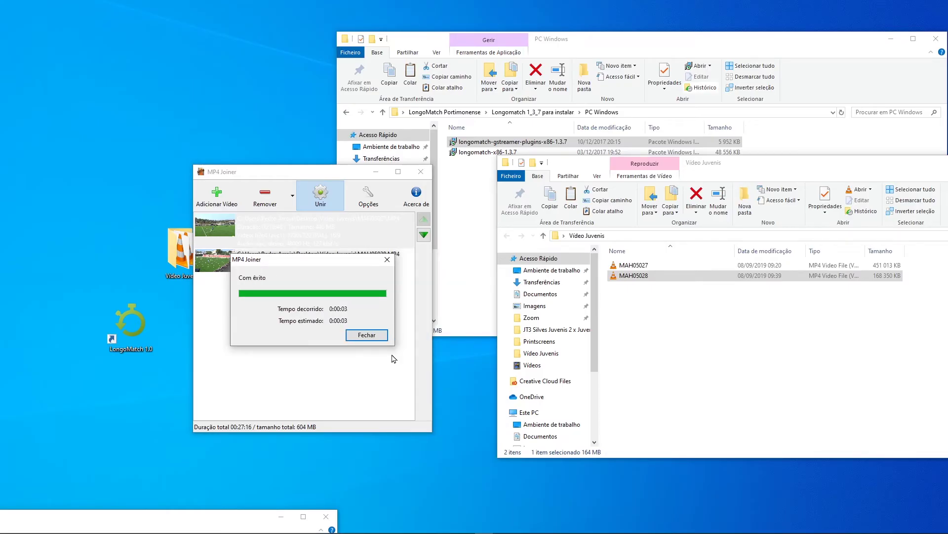
{"action": "left_click", "coordinate": [367, 335]}
Step: Play Final from the LongoMatch Portimonense folder, skip to about 23:59, close the player and move the folder window off the LongoMatch shortcut
{"action": "mouse_move", "coordinate": [147, 517]}
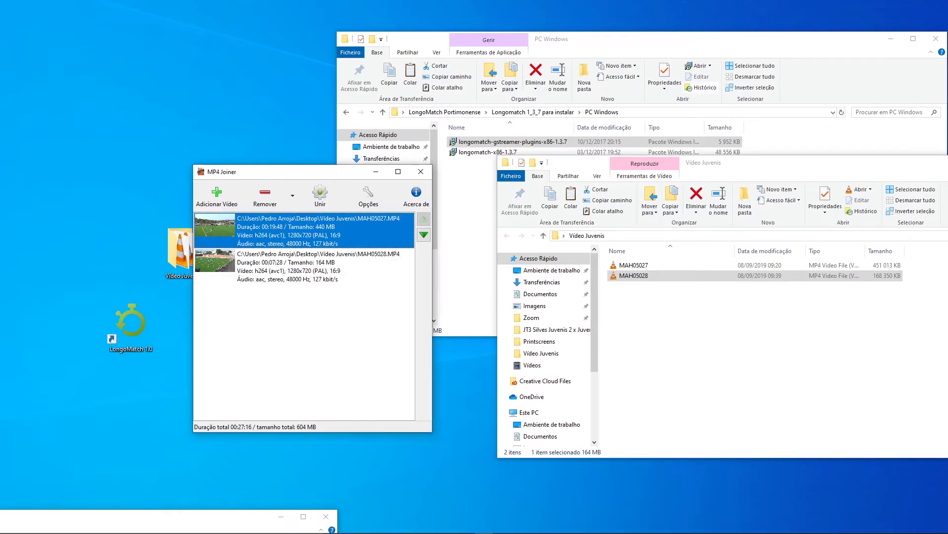
{"action": "left_click", "coordinate": [265, 524]}
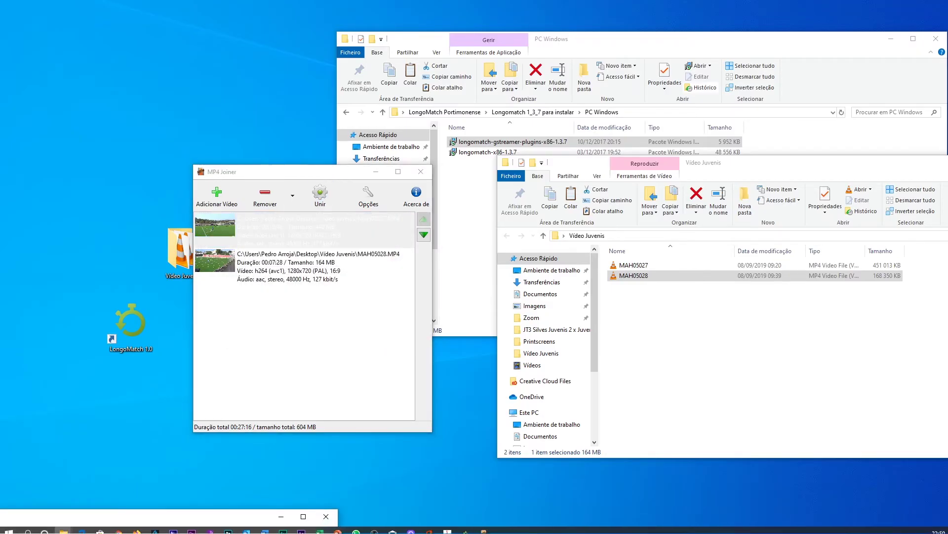
{"action": "left_click_drag", "start_coordinate": [186, 521], "coordinate": [526, 115]}
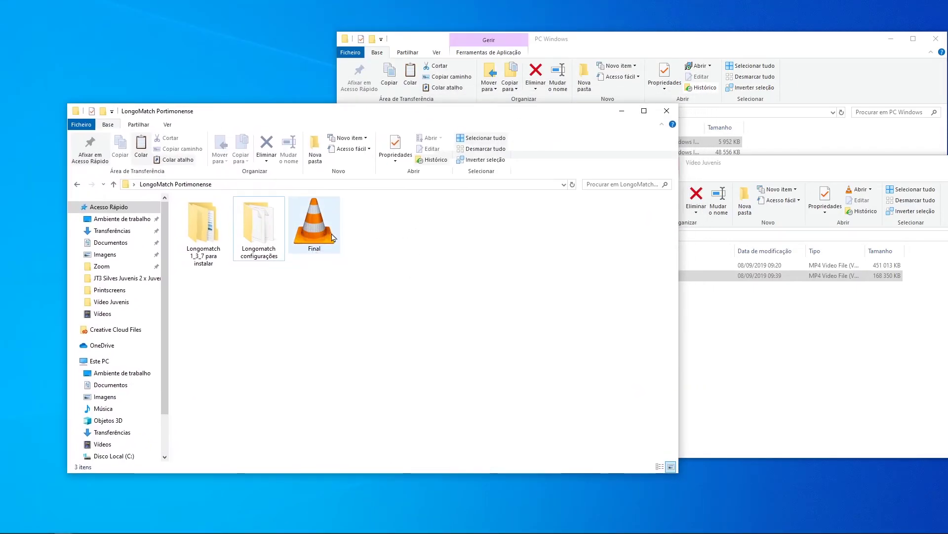
{"action": "double_click", "coordinate": [310, 227]}
{"action": "left_click", "coordinate": [814, 513]}
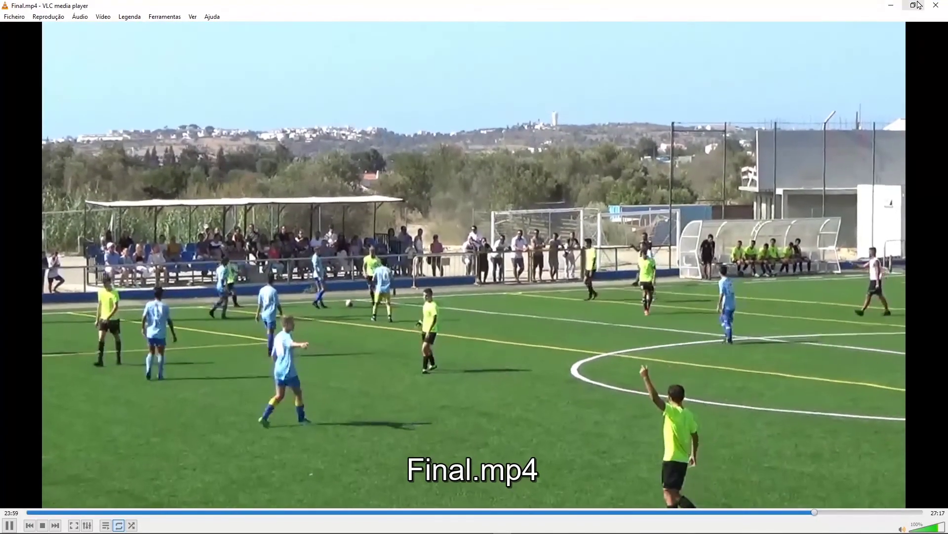
{"action": "key", "text": "ctrl+q"}
{"action": "left_click", "coordinate": [316, 499]}
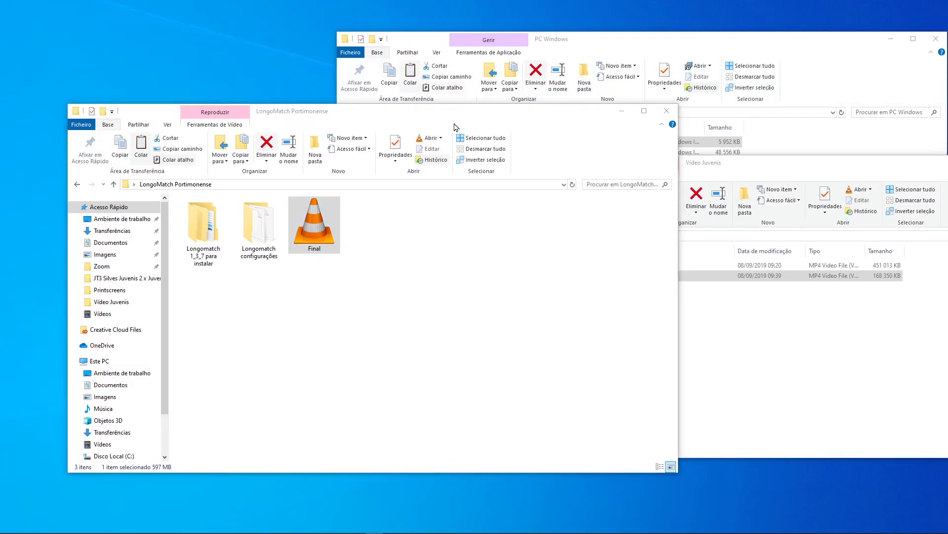
{"action": "left_click_drag", "start_coordinate": [327, 116], "coordinate": [554, 111]}
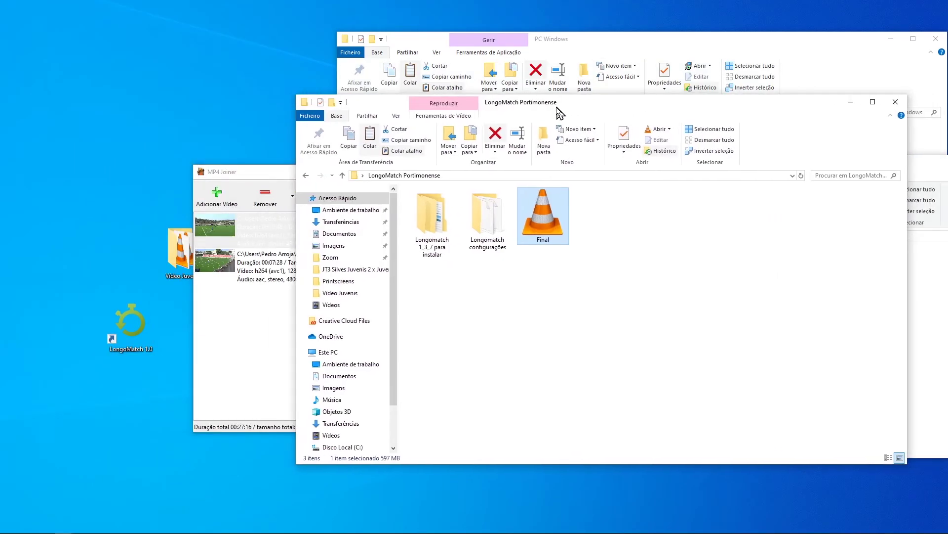
Step: Switch to LongoMatch, create a new project of type Arquivo de vídeo, and choose Equipe de casa as the first team
{"action": "left_click", "coordinate": [120, 330]}
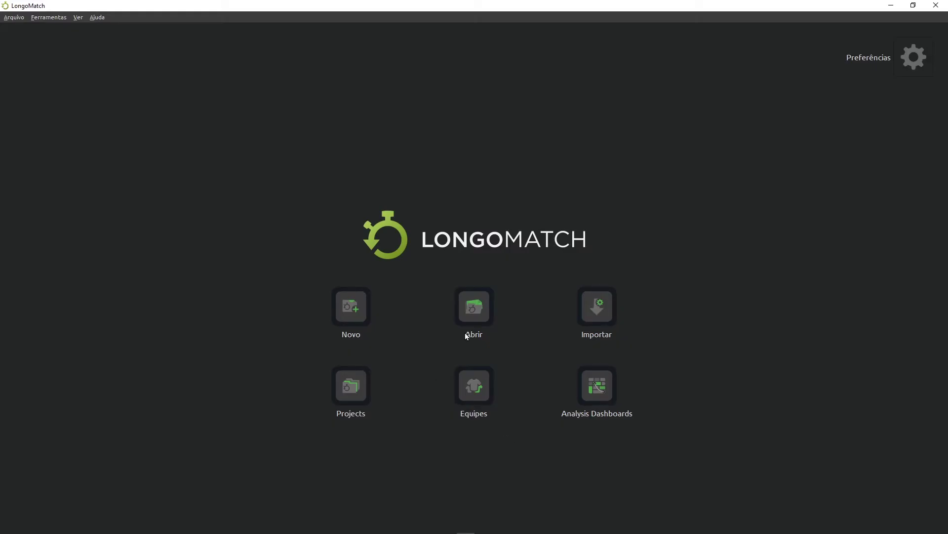
{"action": "left_click", "coordinate": [351, 307]}
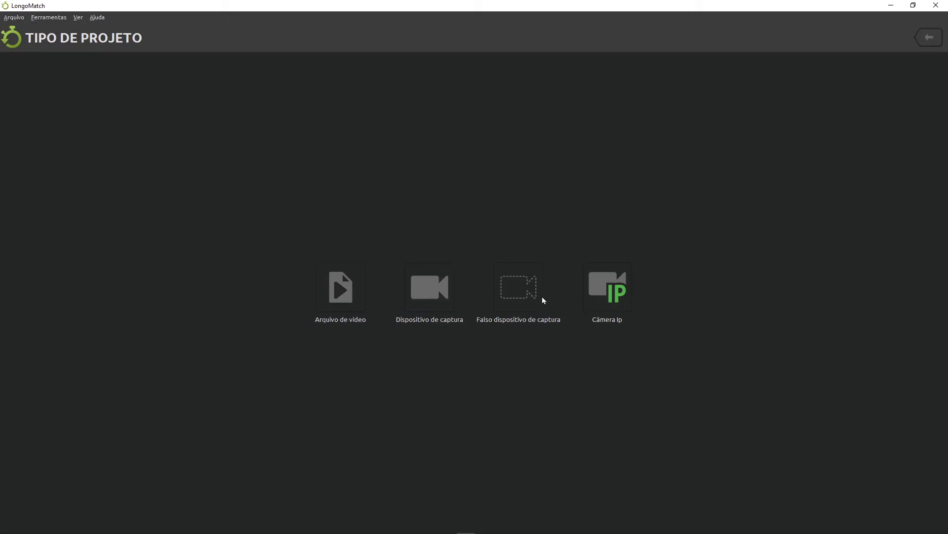
{"action": "left_click", "coordinate": [348, 299]}
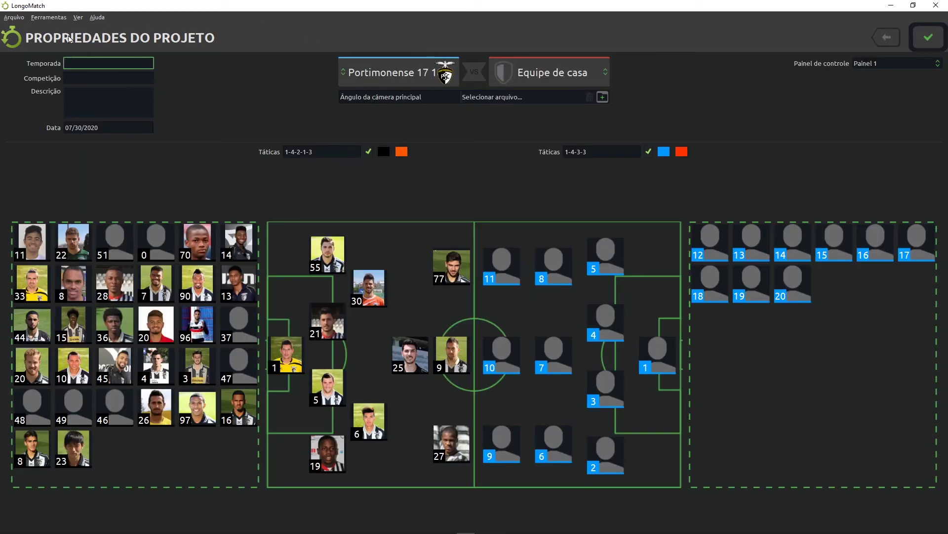
{"action": "left_click", "coordinate": [405, 73]}
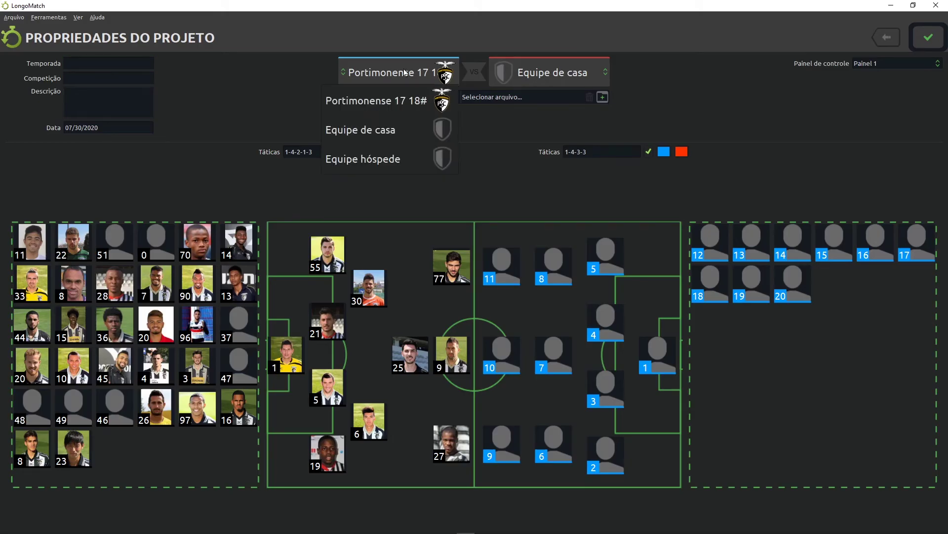
{"action": "left_click", "coordinate": [385, 132]}
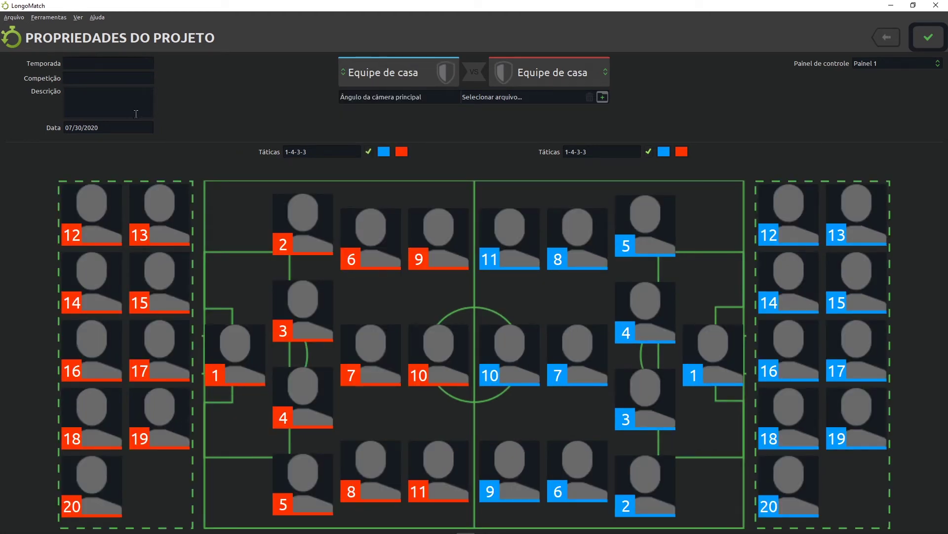
Step: Set the project's Temporada to 2020 and its Competição to amigável
{"action": "left_click", "coordinate": [99, 63]}
{"action": "type", "text": "201"}
{"action": "key", "text": "BackSpace"}
{"action": "type", "text": "20"}
{"action": "left_click", "coordinate": [123, 81]}
{"action": "type", "text": "amigável"}
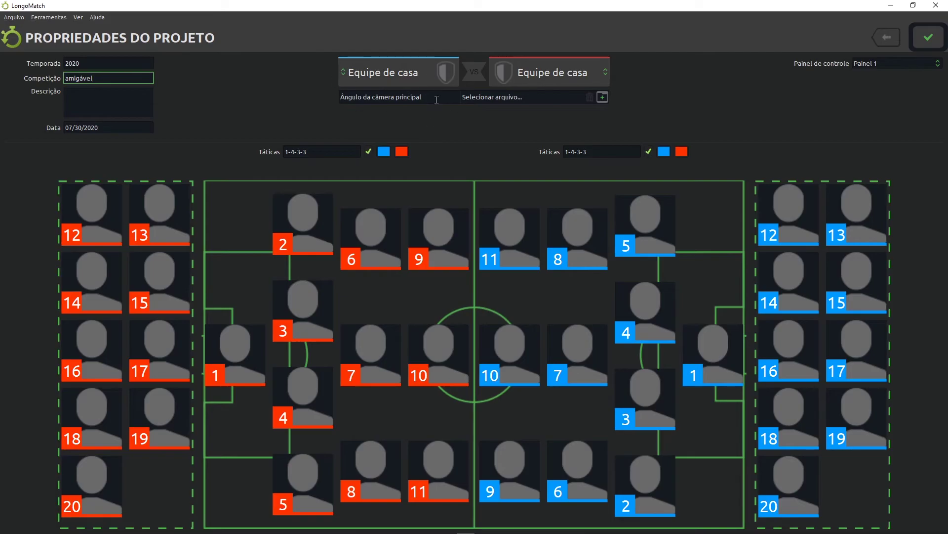
Step: Browse to the desktop's LongoMatch Portimonense folder for the main camera angle's video file
{"action": "left_click", "coordinate": [602, 99]}
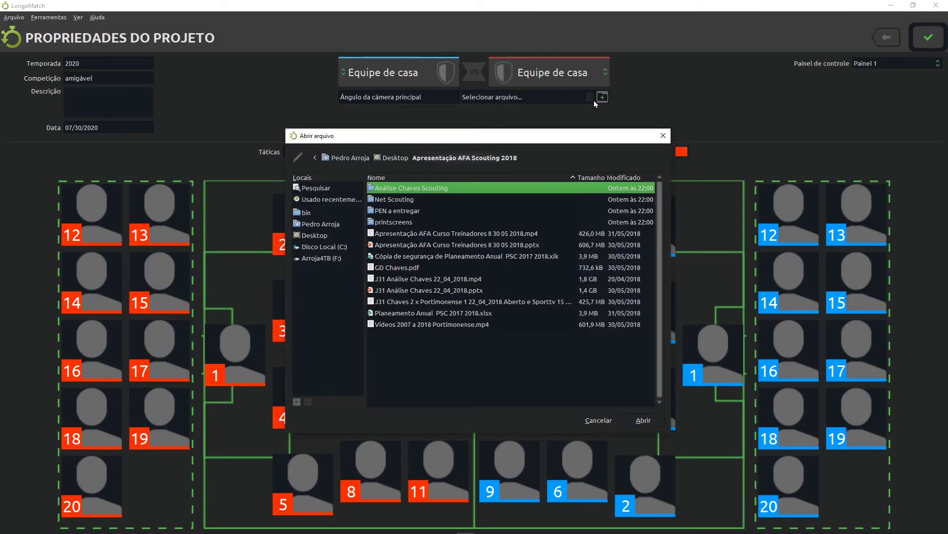
{"action": "left_click", "coordinate": [328, 237]}
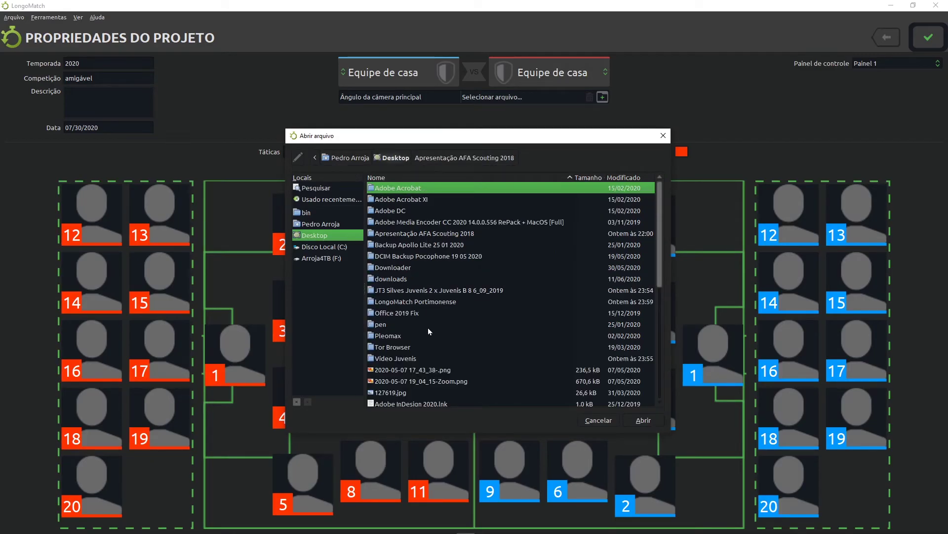
{"action": "double_click", "coordinate": [435, 300]}
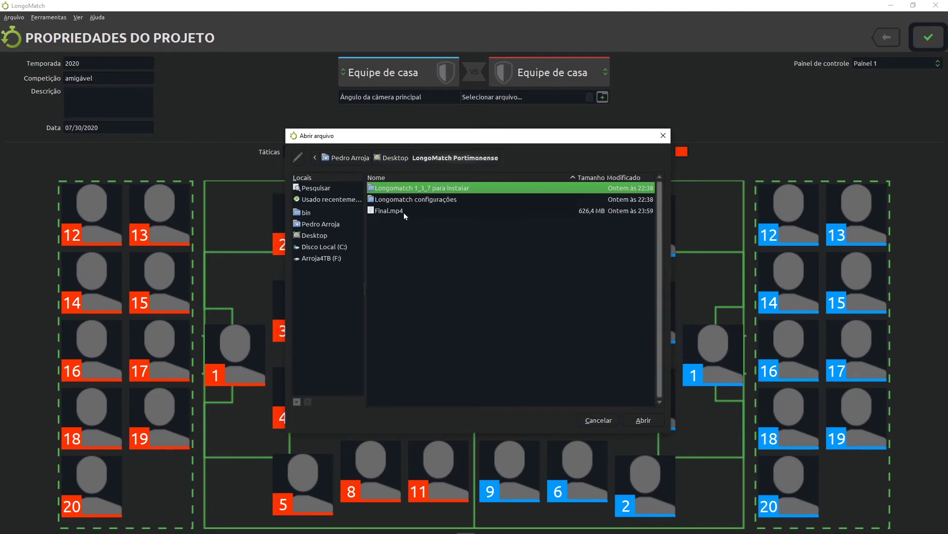